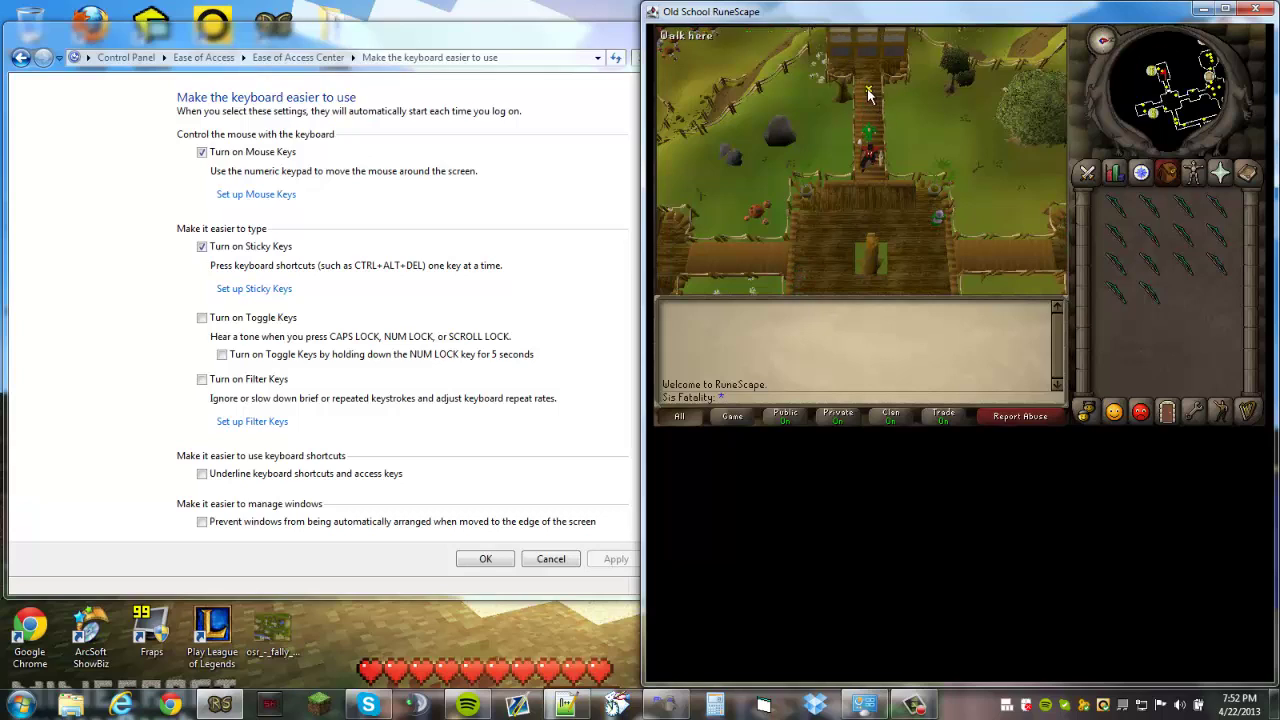
Walk the character along the wooden bridge using the Walk here option.
{"action": "right_click", "coordinate": [880, 178]}
{"action": "left_click", "coordinate": [862, 194]}
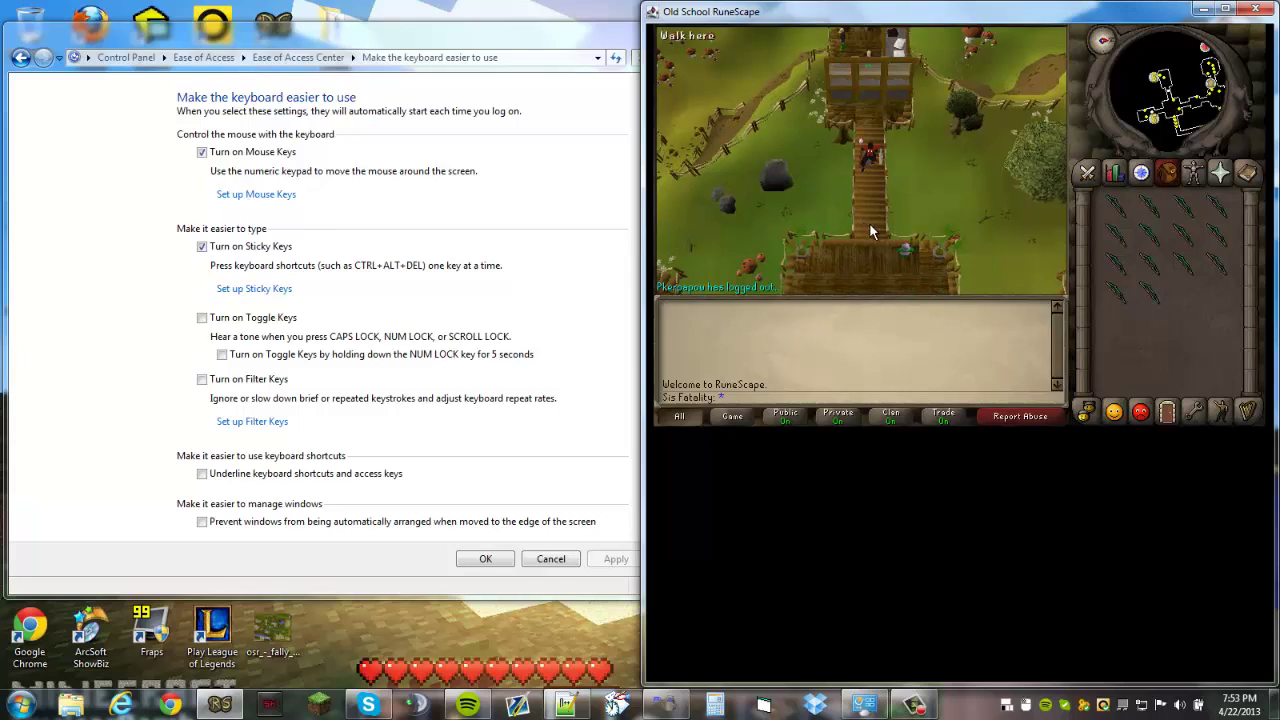
{"action": "right_click", "coordinate": [904, 252]}
Switch to Control Panel and open Make the keyboard easier to use from the Ease of Access Center.
{"action": "left_click_drag", "start_coordinate": [172, 37], "coordinate": [348, 74]}
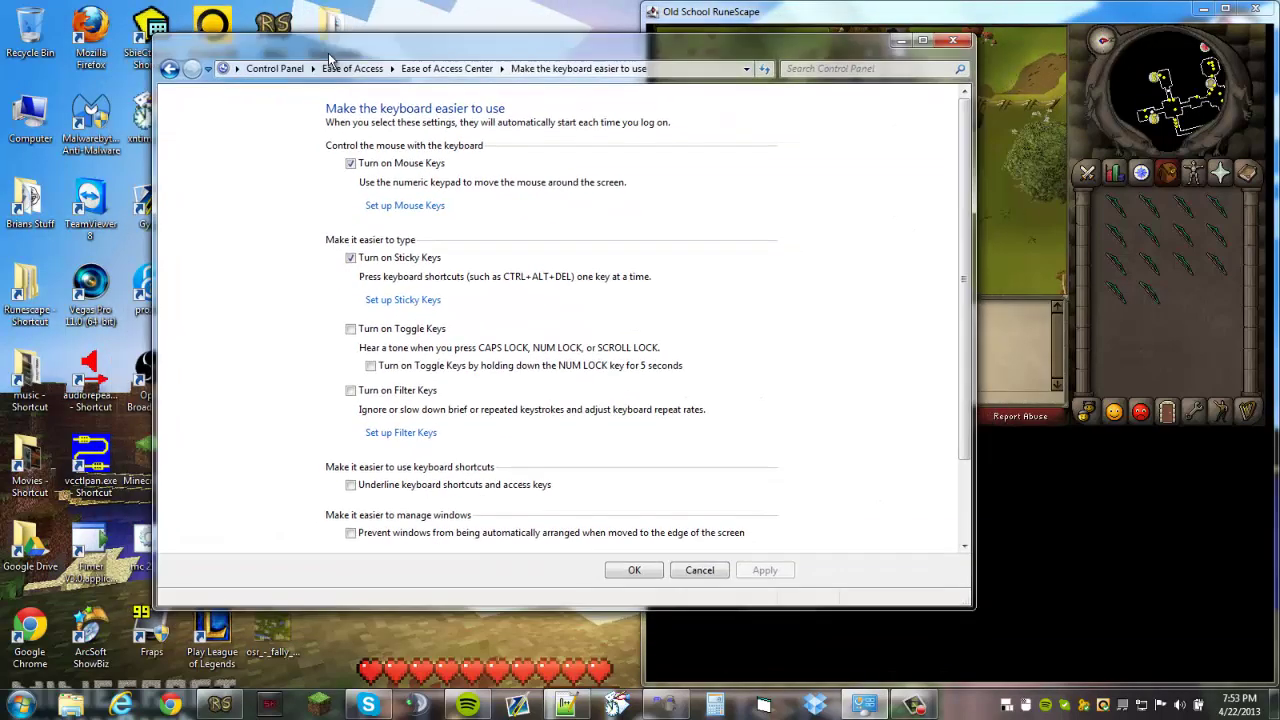
{"action": "key", "text": "BackSpace"}
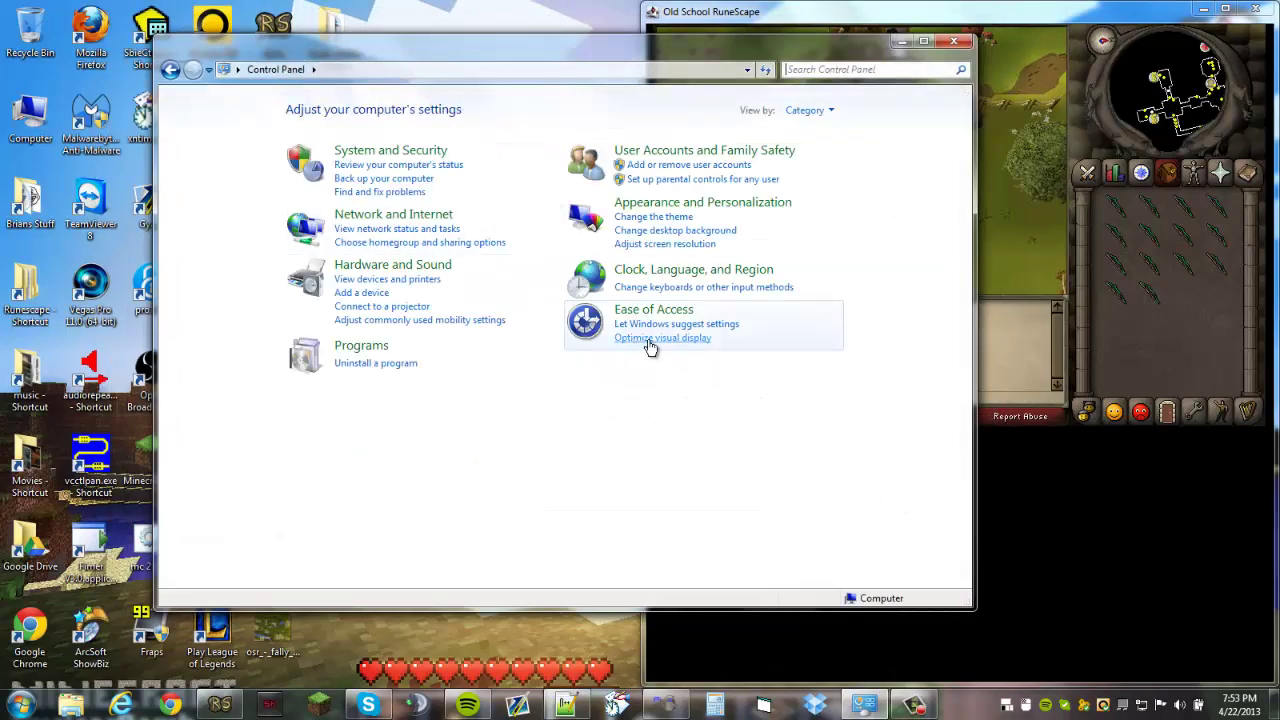
{"action": "left_click", "coordinate": [632, 311]}
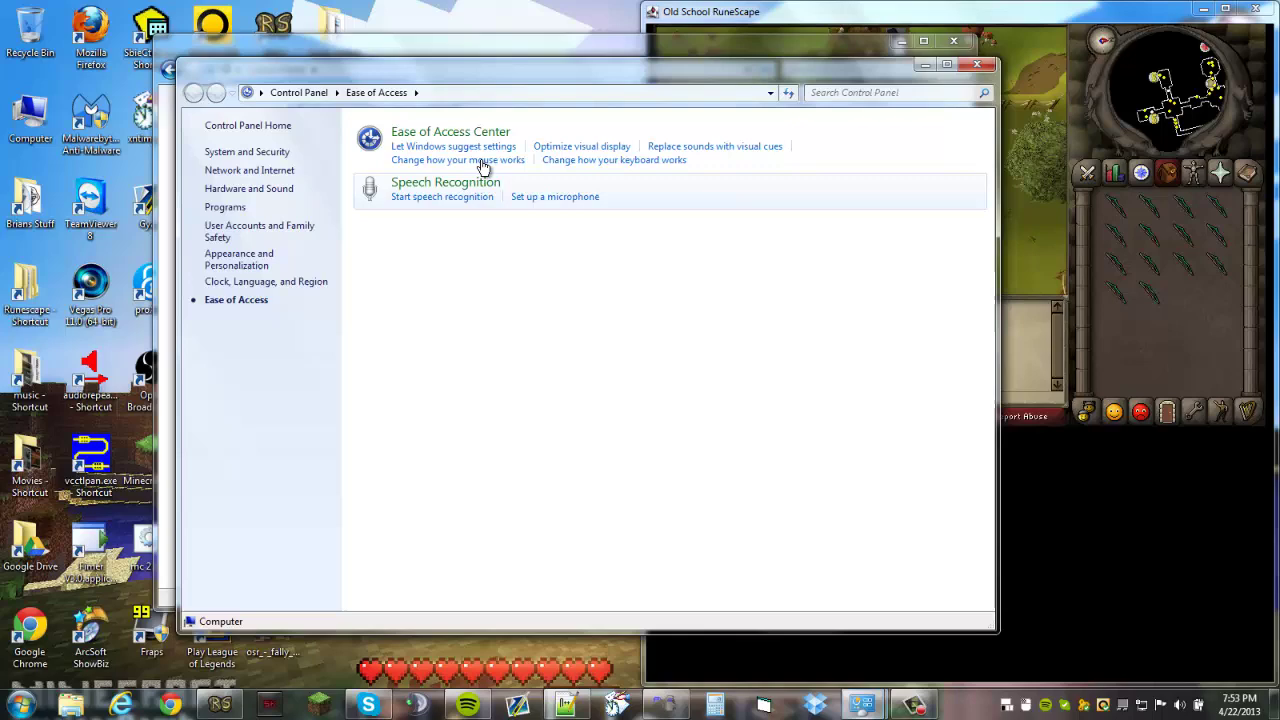
{"action": "left_click", "coordinate": [435, 141]}
{"action": "left_click", "coordinate": [487, 548]}
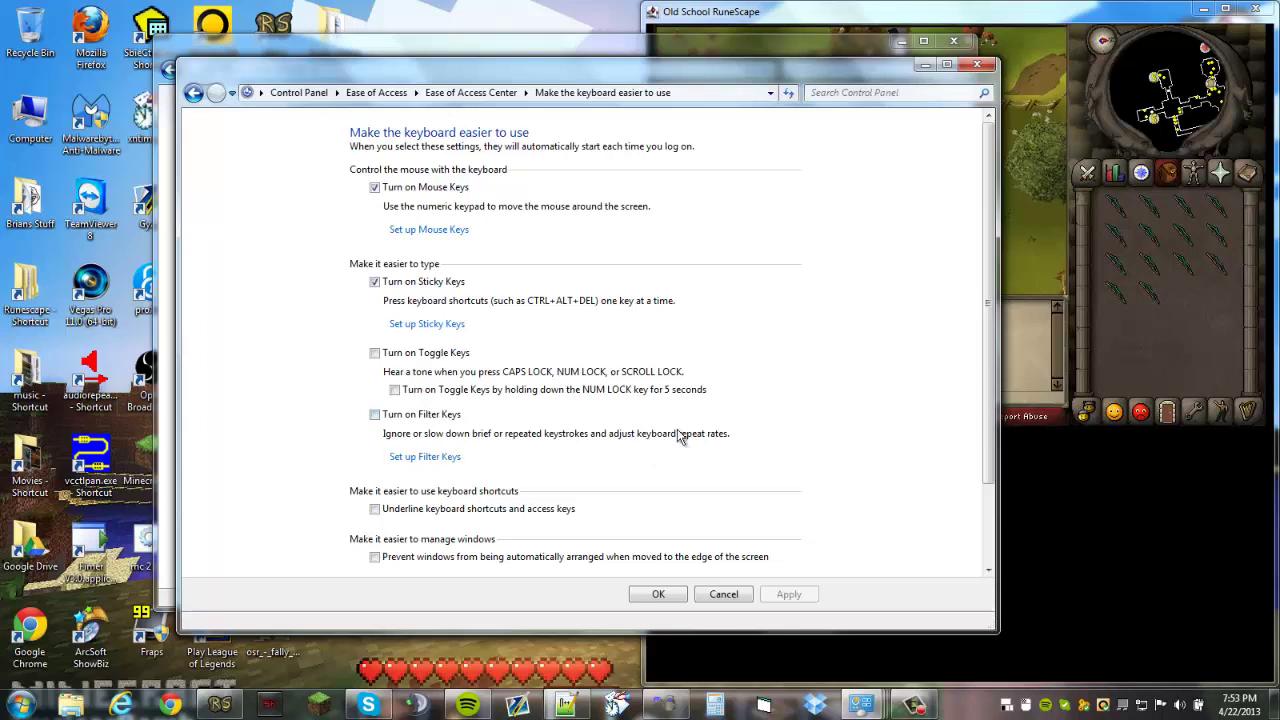
Open the Repeat Keys and Slow Keys setup within Filter Keys and choose Slow down keyboard repeat rates.
{"action": "left_click", "coordinate": [446, 457]}
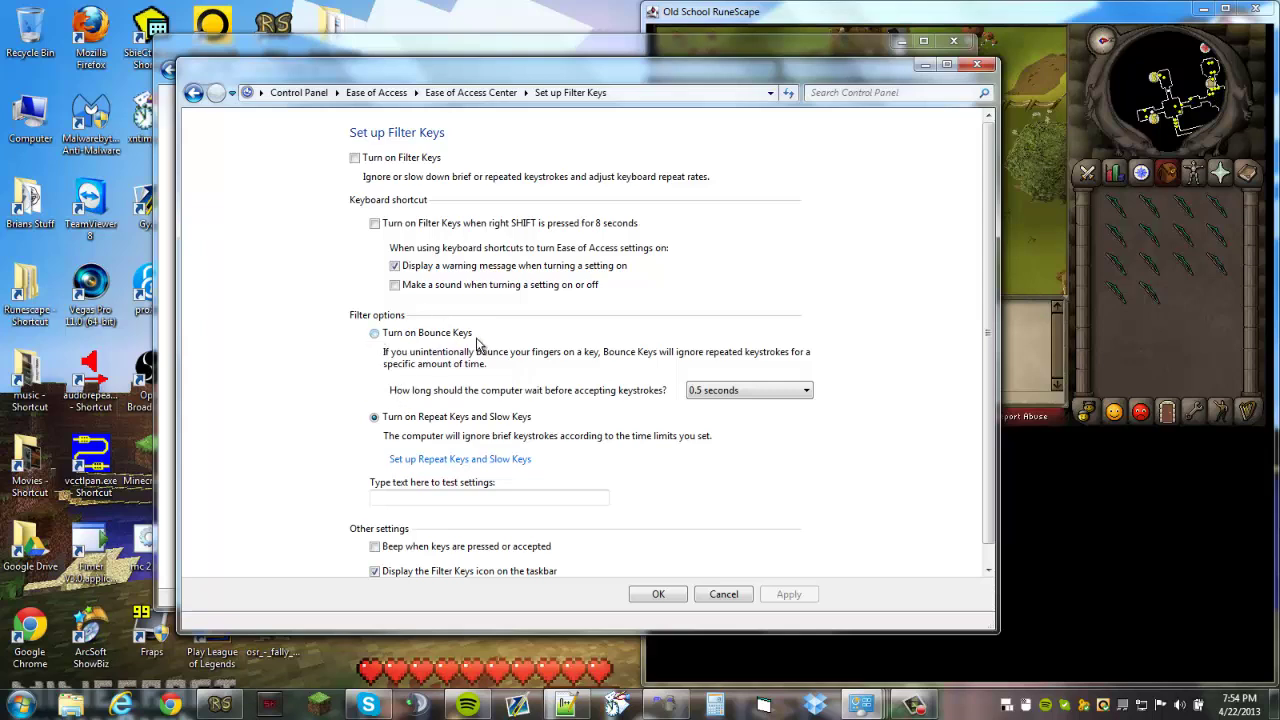
{"action": "left_click", "coordinate": [478, 459]}
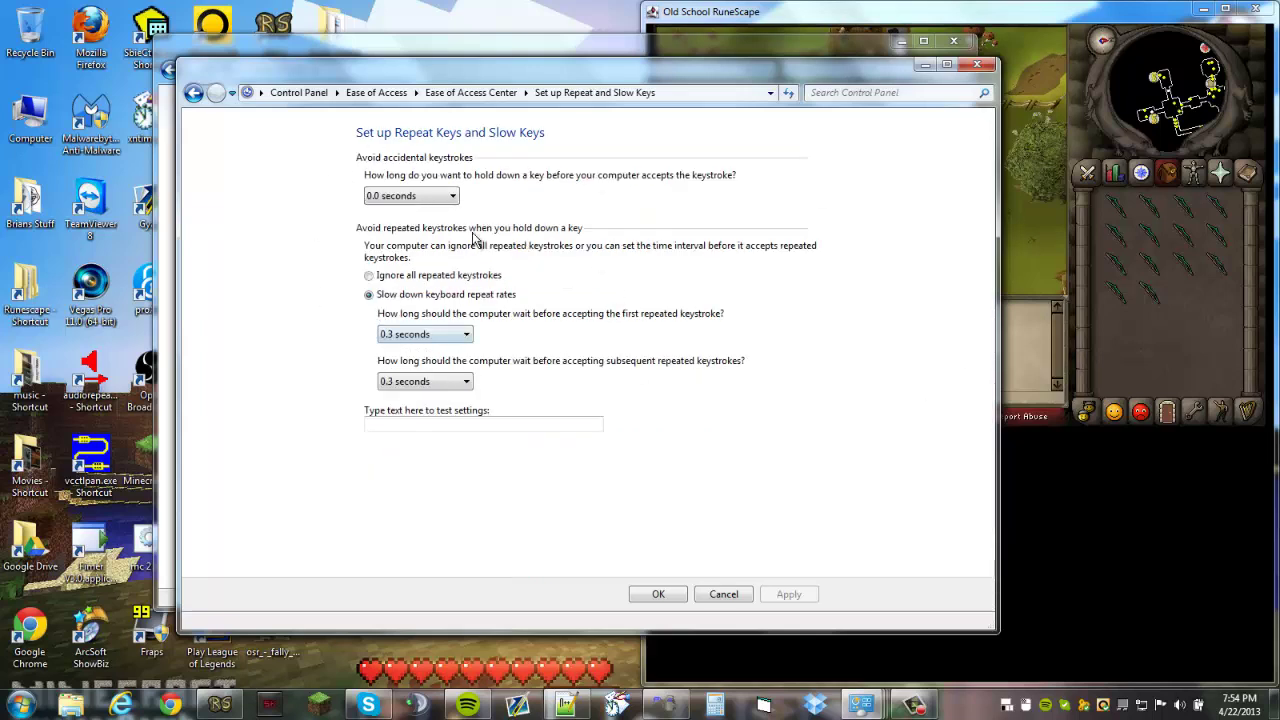
{"action": "left_click", "coordinate": [391, 301]}
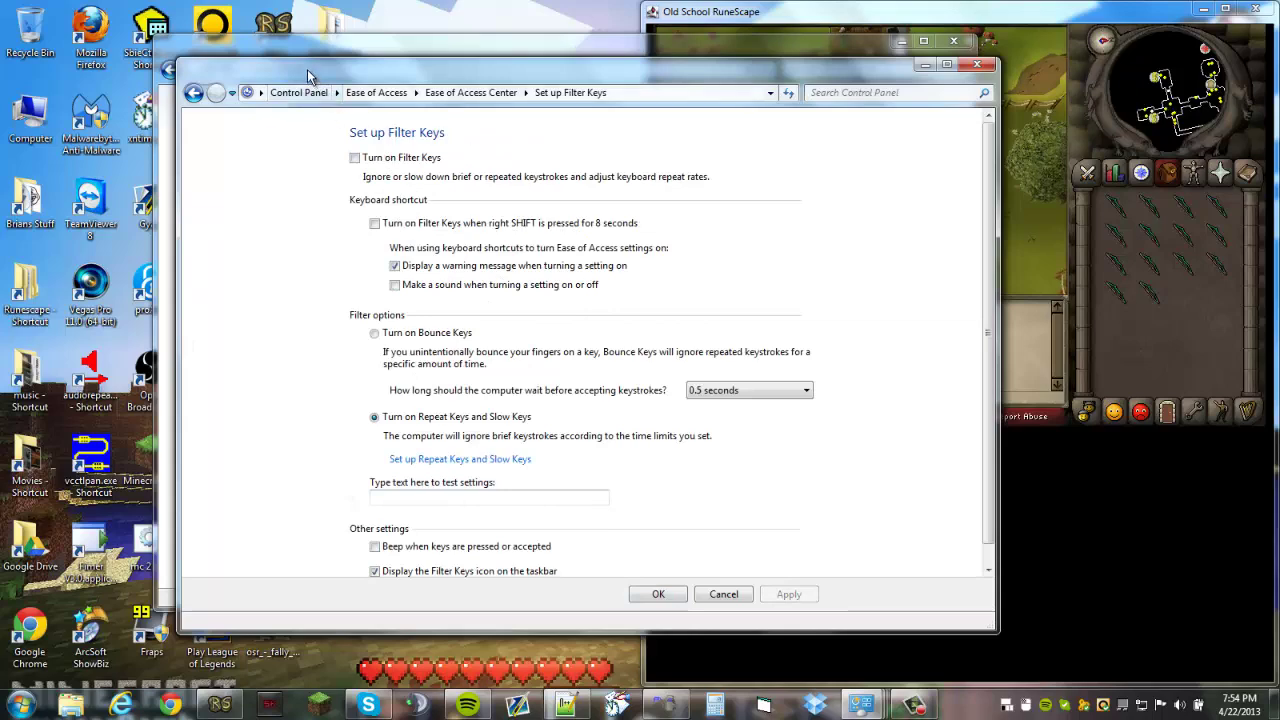
Try turning on Filter Keys, and clear the option again.
{"action": "left_click", "coordinate": [310, 124]}
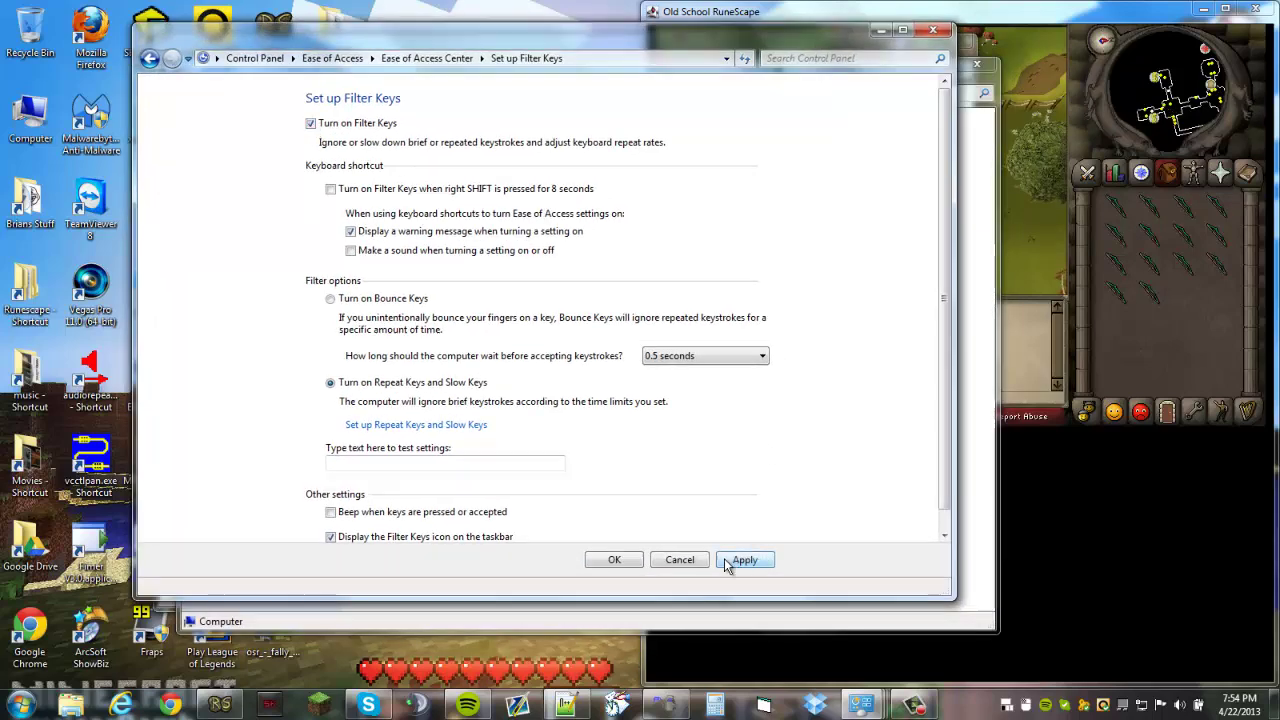
{"action": "left_click", "coordinate": [311, 124]}
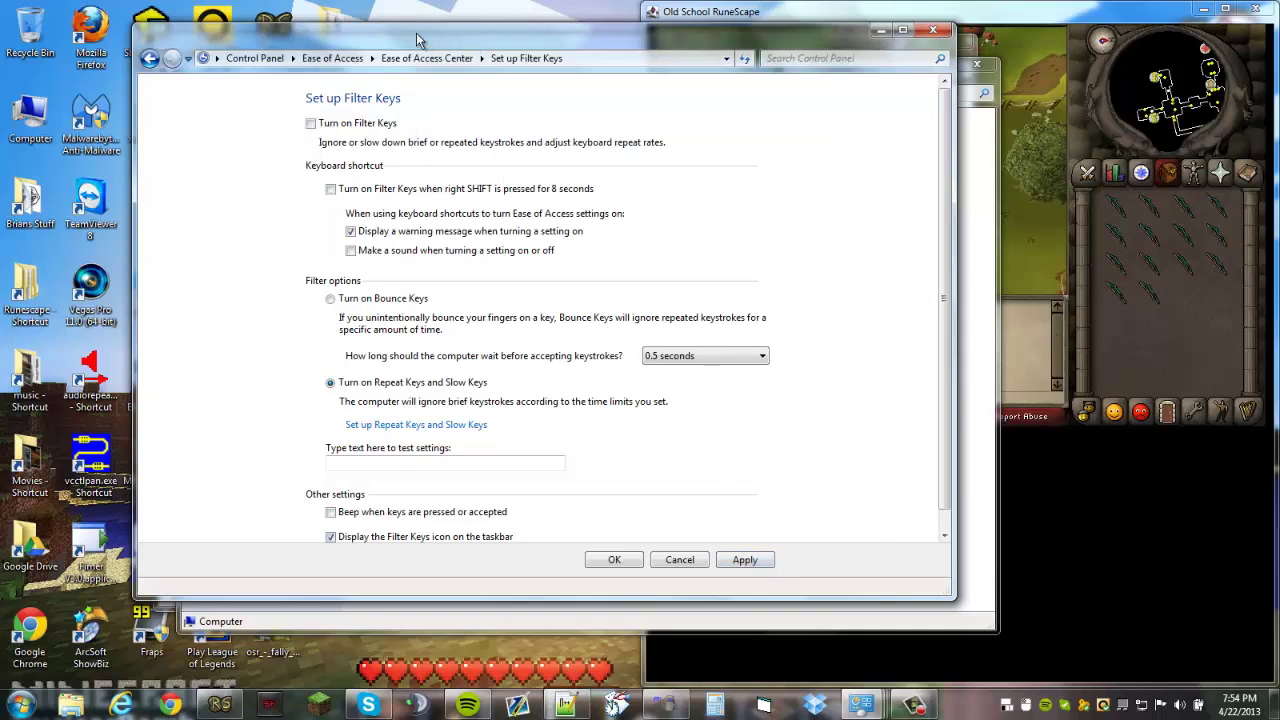
{"action": "left_click_drag", "start_coordinate": [428, 42], "coordinate": [372, 80]}
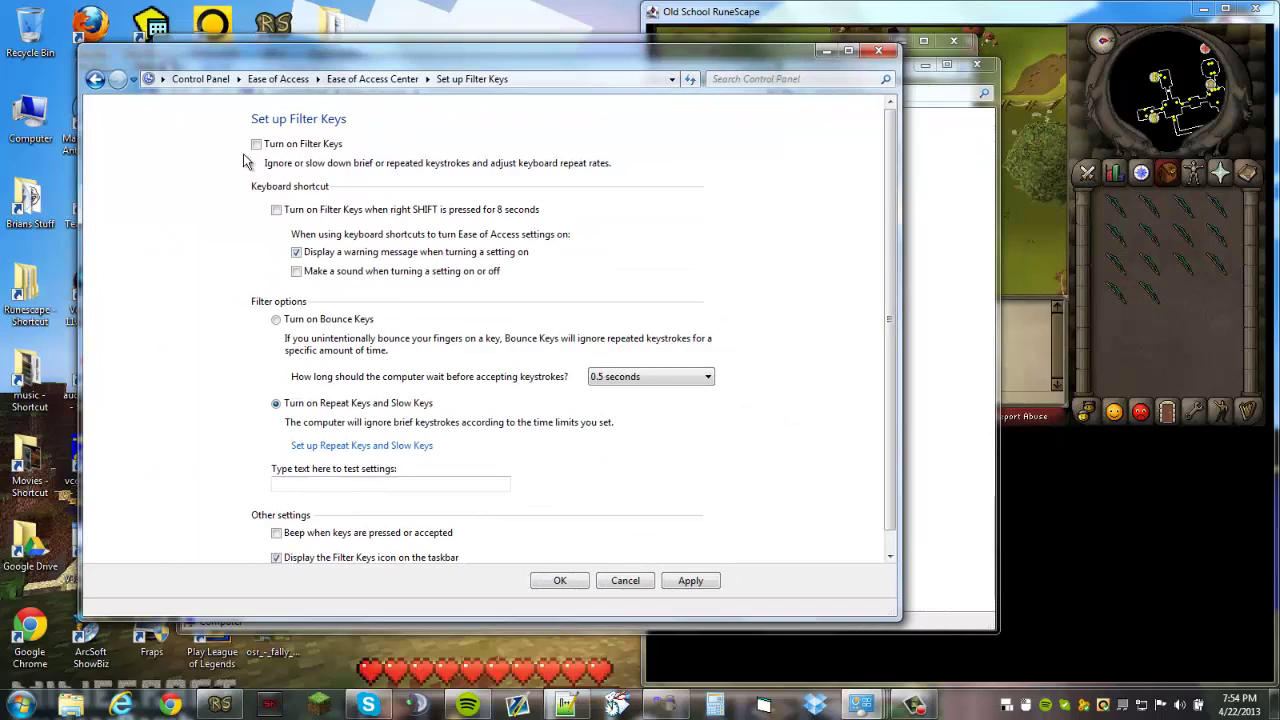
Return to the Make the keyboard easier to use page and review its Mouse Keys and Sticky Keys settings.
{"action": "left_click", "coordinate": [381, 79]}
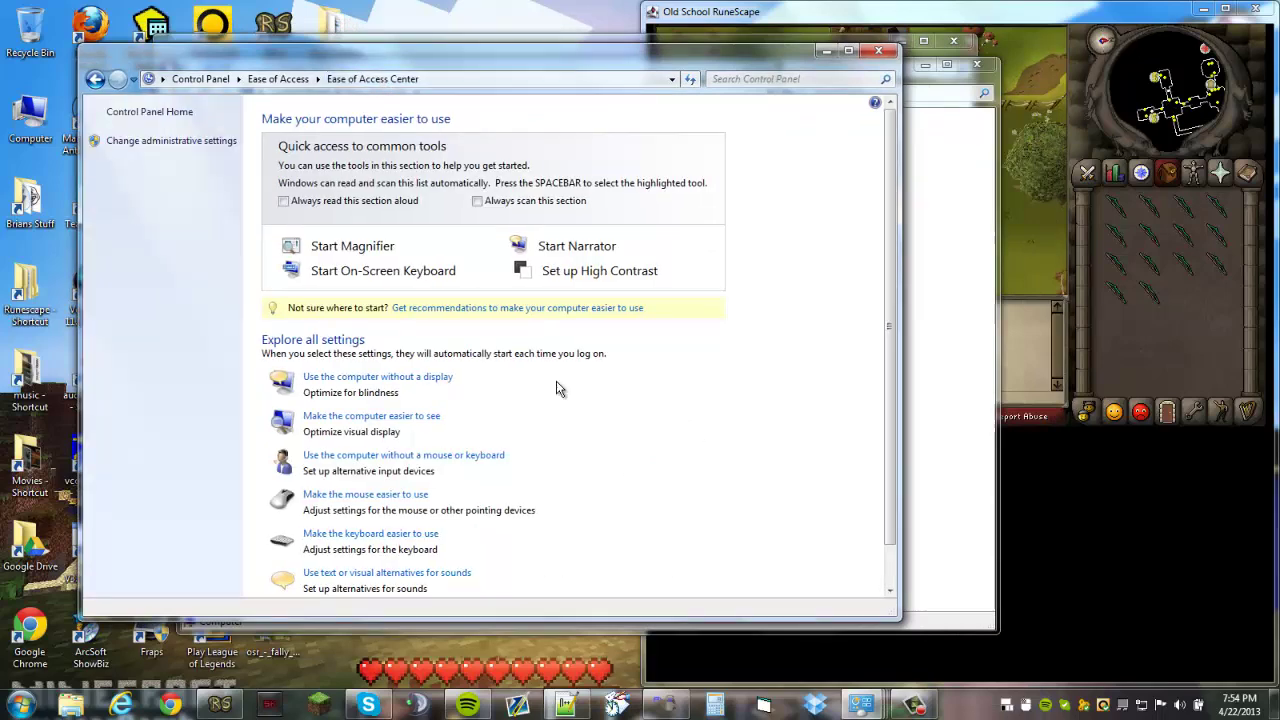
{"action": "left_click", "coordinate": [361, 541]}
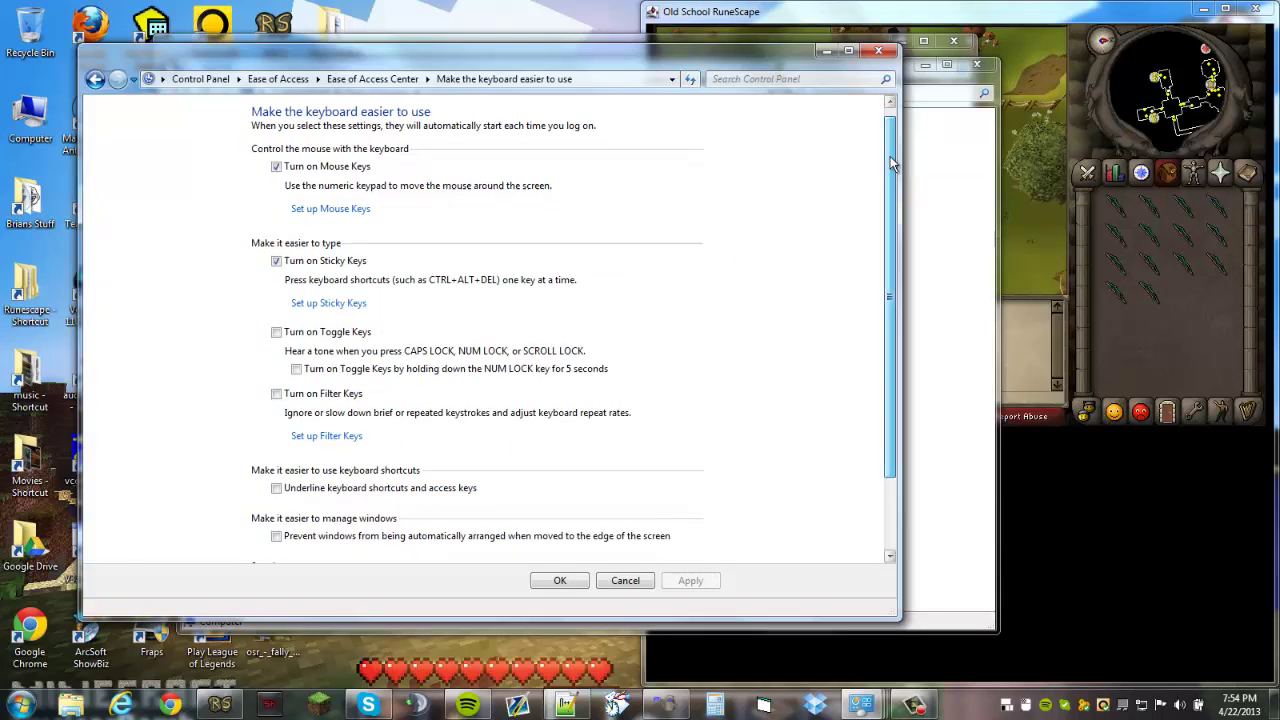
{"action": "left_click_drag", "start_coordinate": [890, 156], "coordinate": [872, 249]}
{"action": "scroll", "coordinate": [872, 249], "scroll_direction": "up", "scroll_amount": 2}
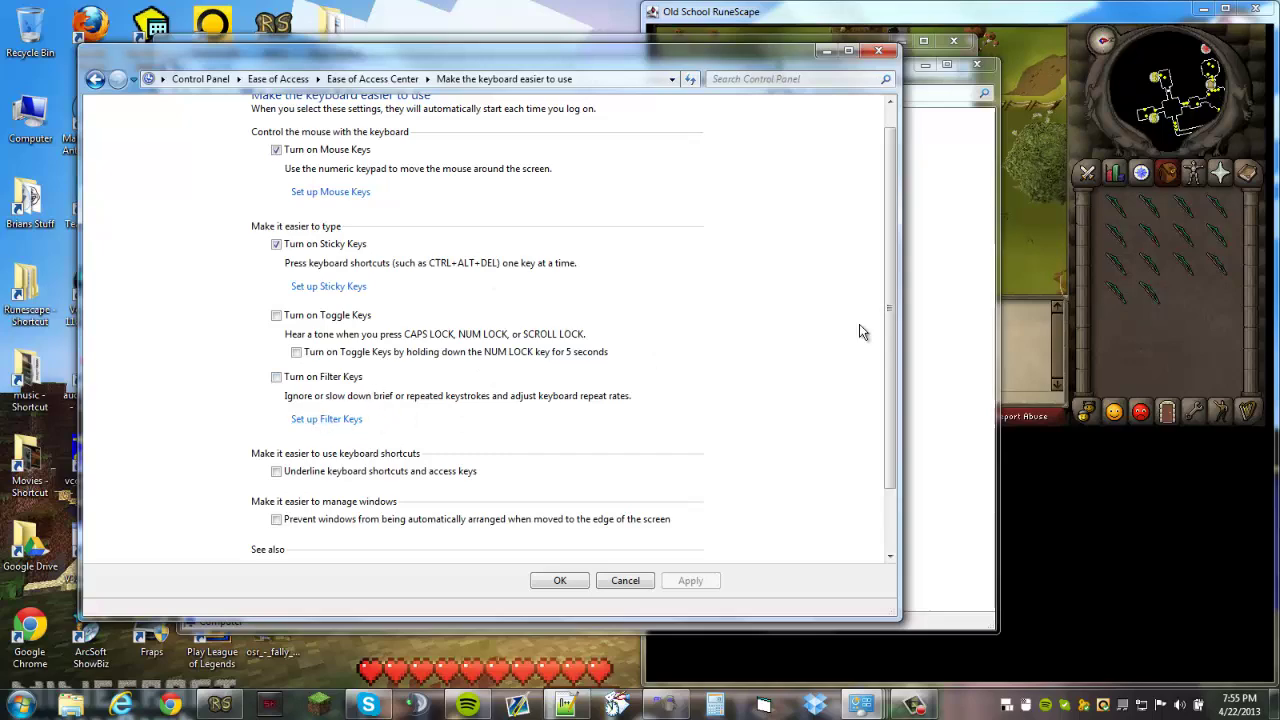
Move the keyboard settings window aside, switch to Old School RuneScape and walk the character along the bridge.
{"action": "left_click", "coordinate": [1100, 285]}
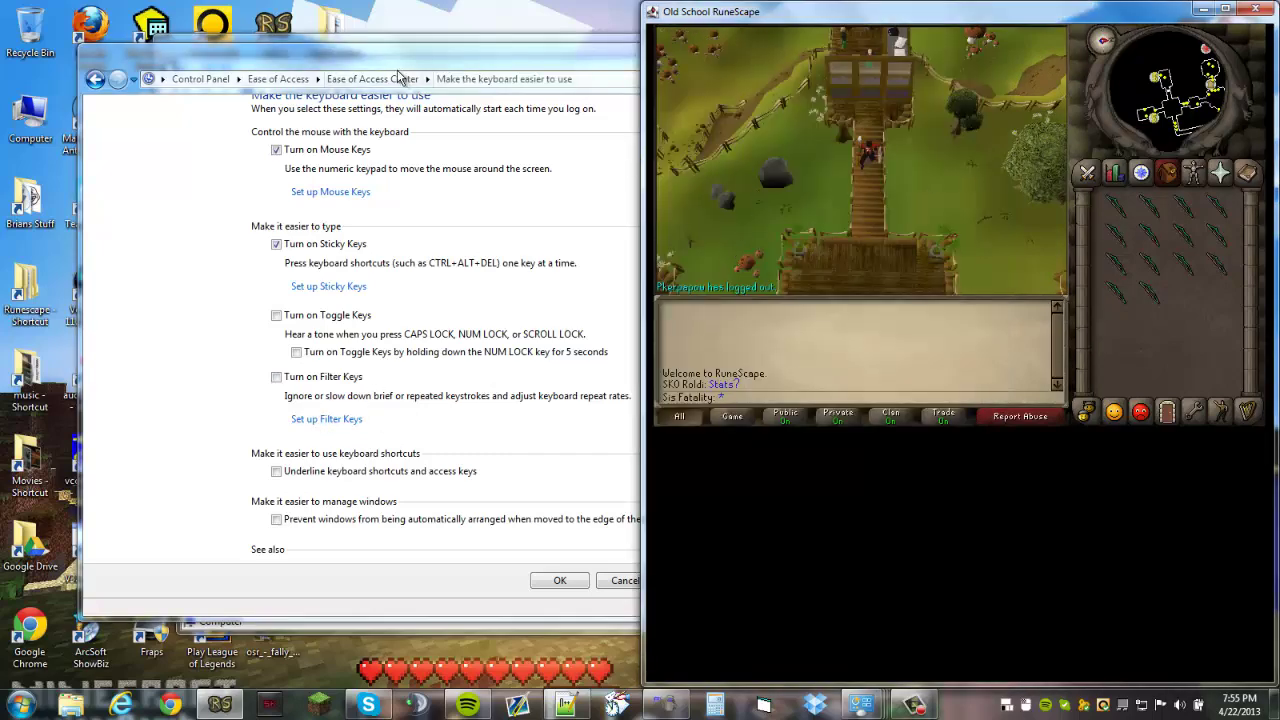
{"action": "left_click_drag", "start_coordinate": [355, 65], "coordinate": [276, 143]}
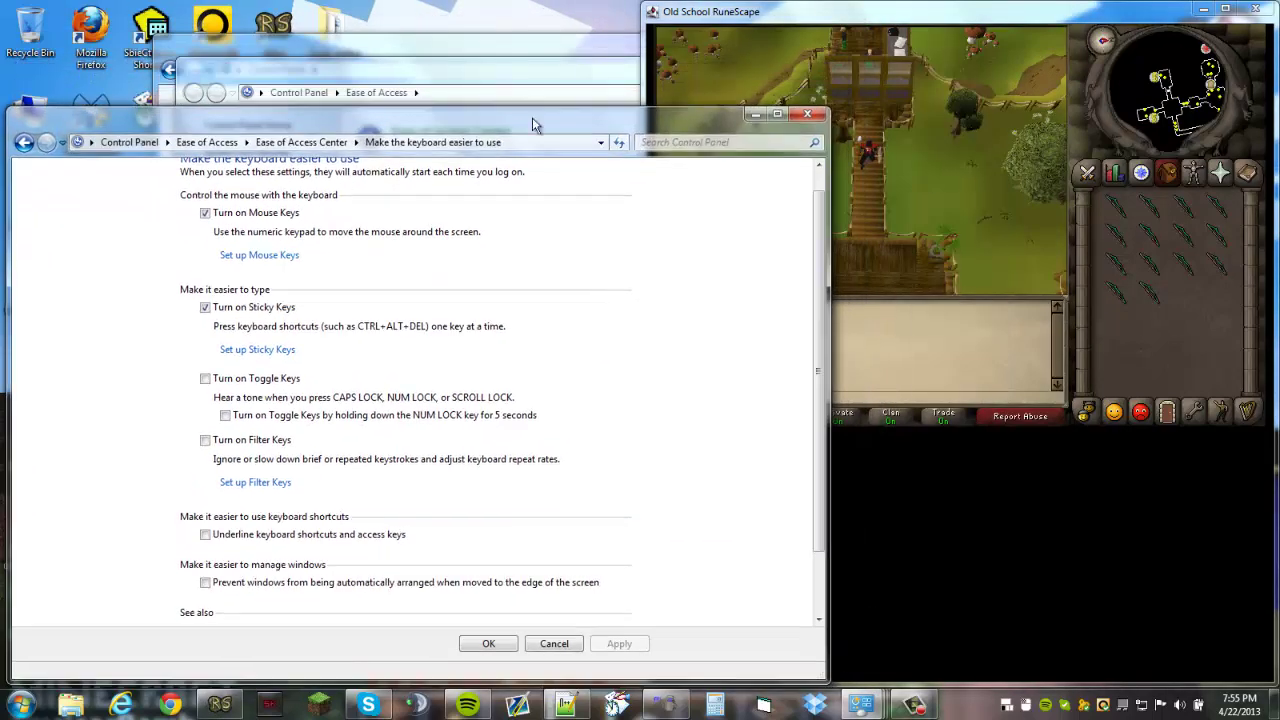
{"action": "left_click", "coordinate": [903, 164]}
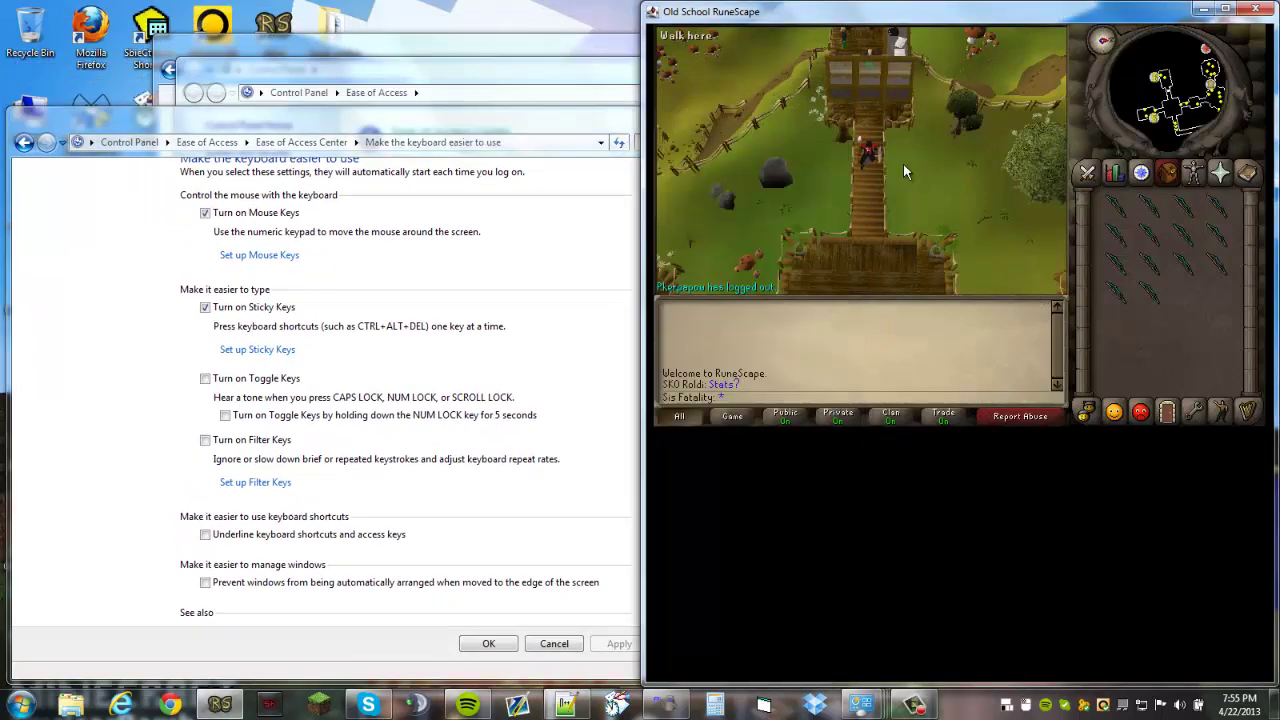
{"action": "left_click", "coordinate": [875, 223]}
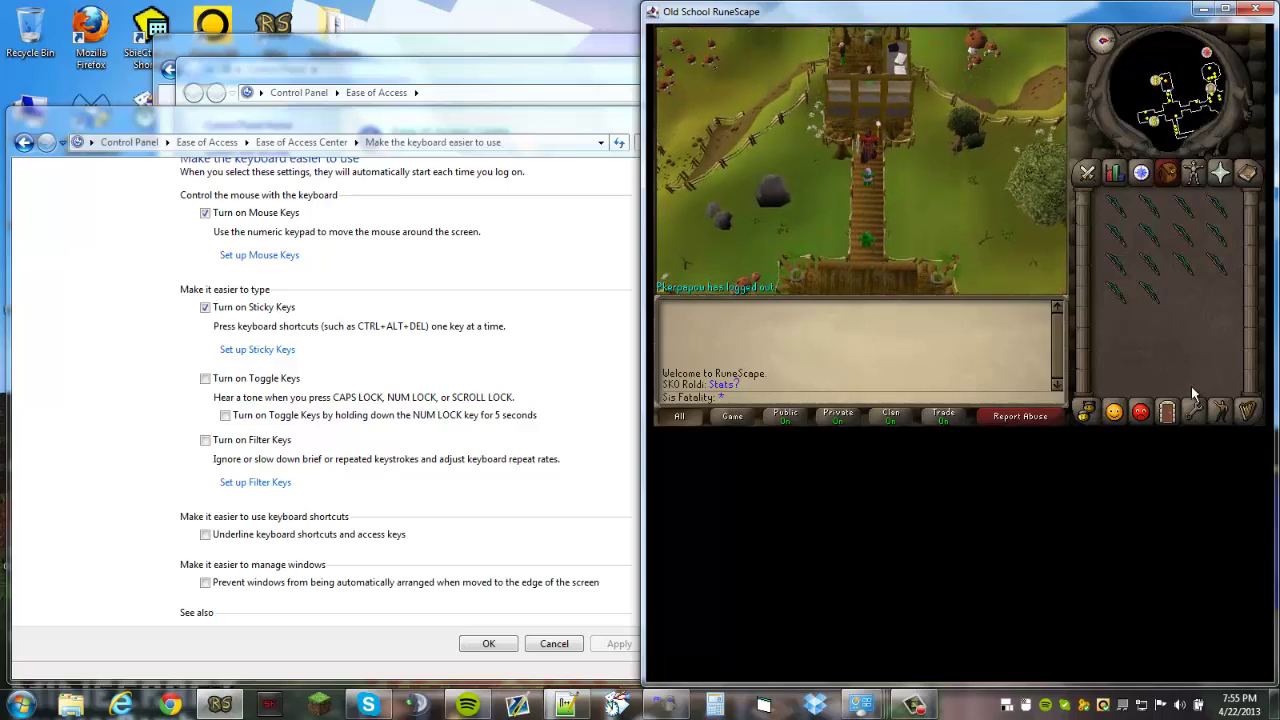
Toggle the number of mouse buttons in the game's options.
{"action": "left_click", "coordinate": [1193, 411]}
{"action": "right_click", "coordinate": [1118, 330]}
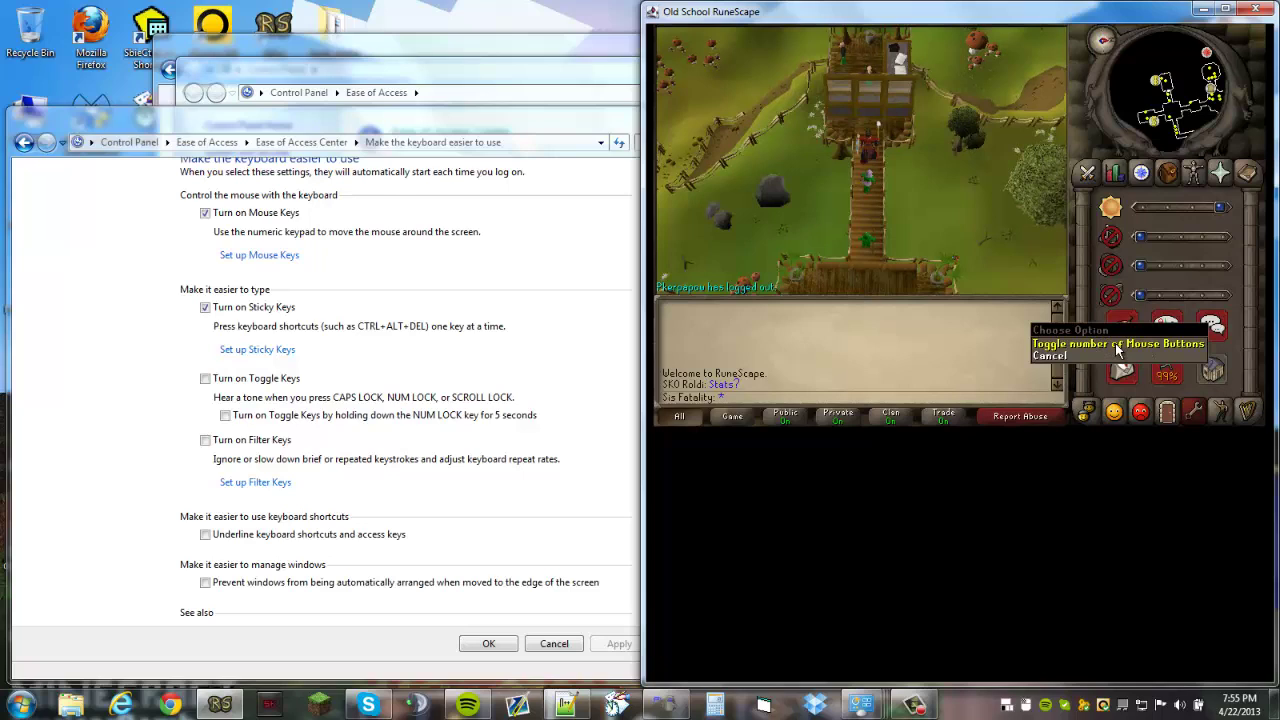
{"action": "left_click", "coordinate": [1115, 343]}
Examine the first Magic longbow in the inventory.
{"action": "left_click", "coordinate": [1170, 178]}
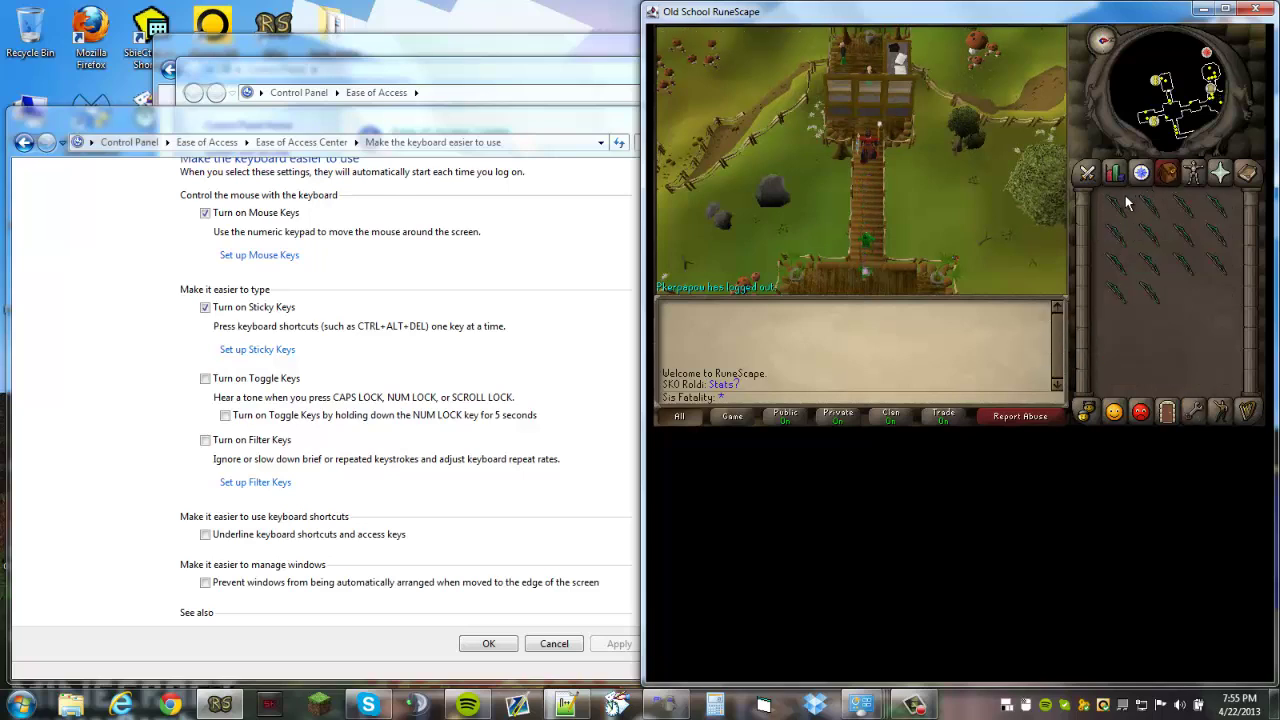
{"action": "right_click", "coordinate": [1121, 206]}
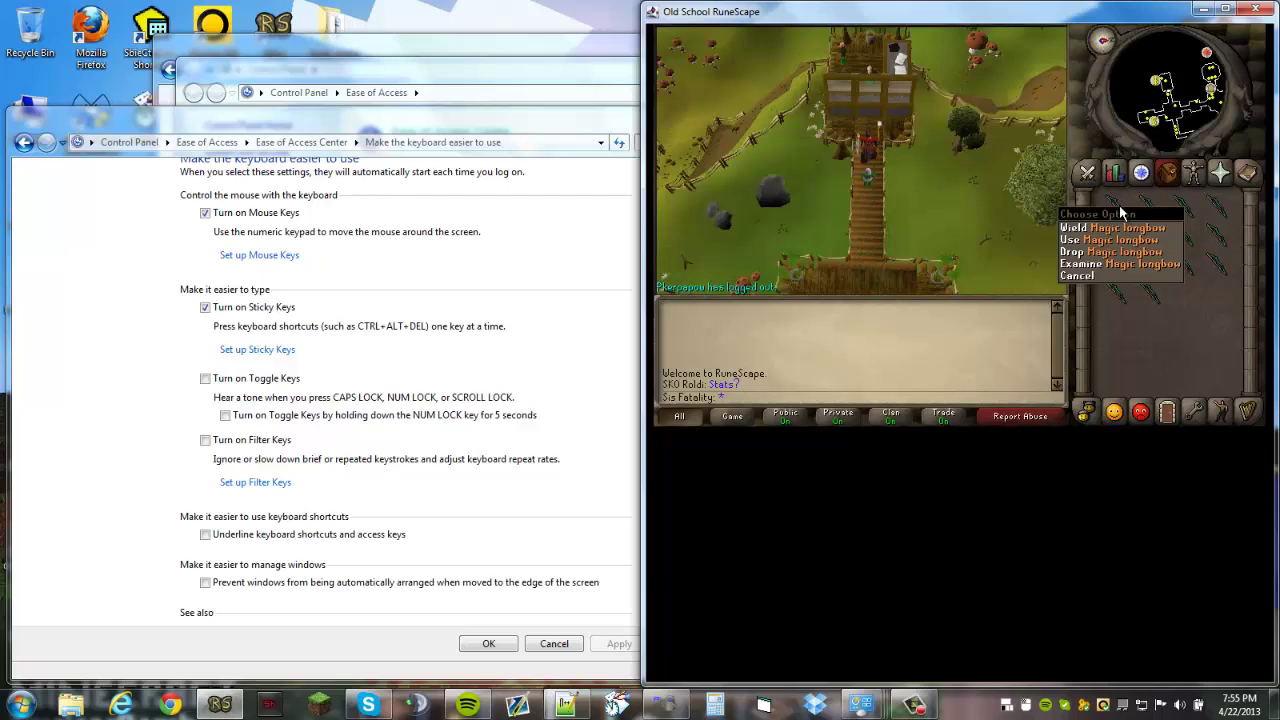
{"action": "right_click", "coordinate": [1119, 197]}
{"action": "left_click", "coordinate": [1115, 255]}
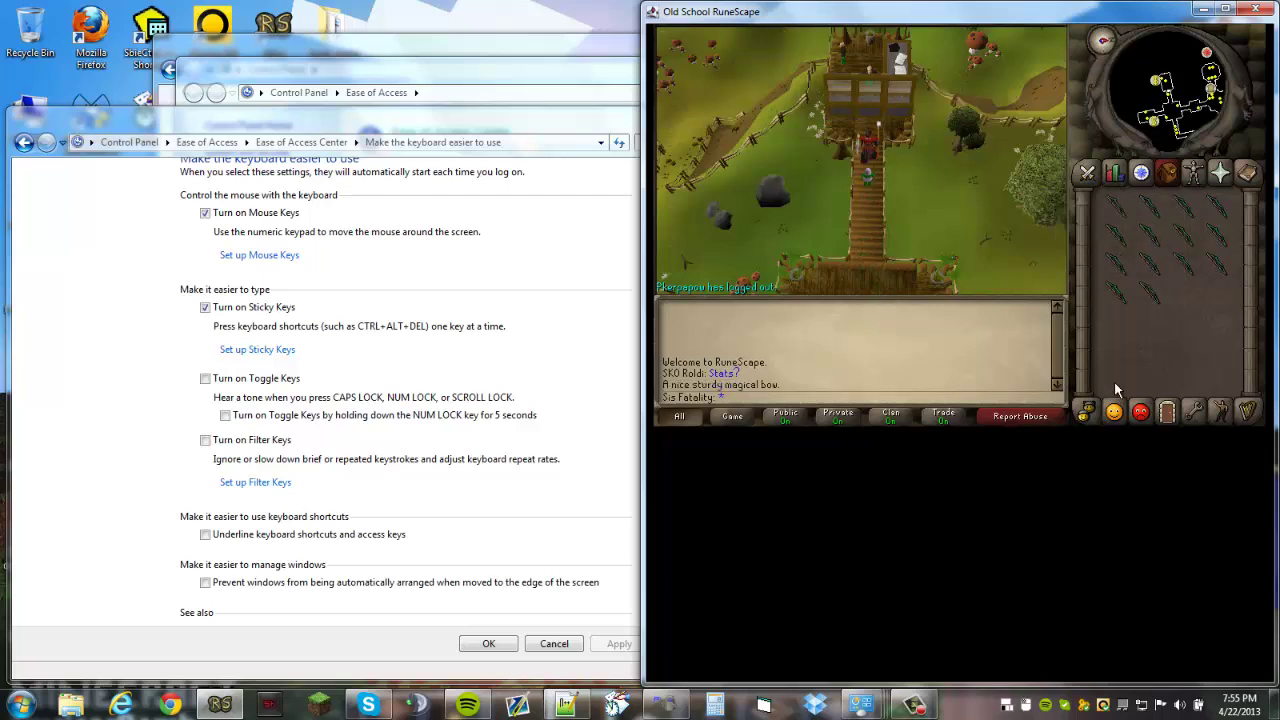
Bring up the item options of several Magic longbows in the inventory.
{"action": "right_click", "coordinate": [1120, 207]}
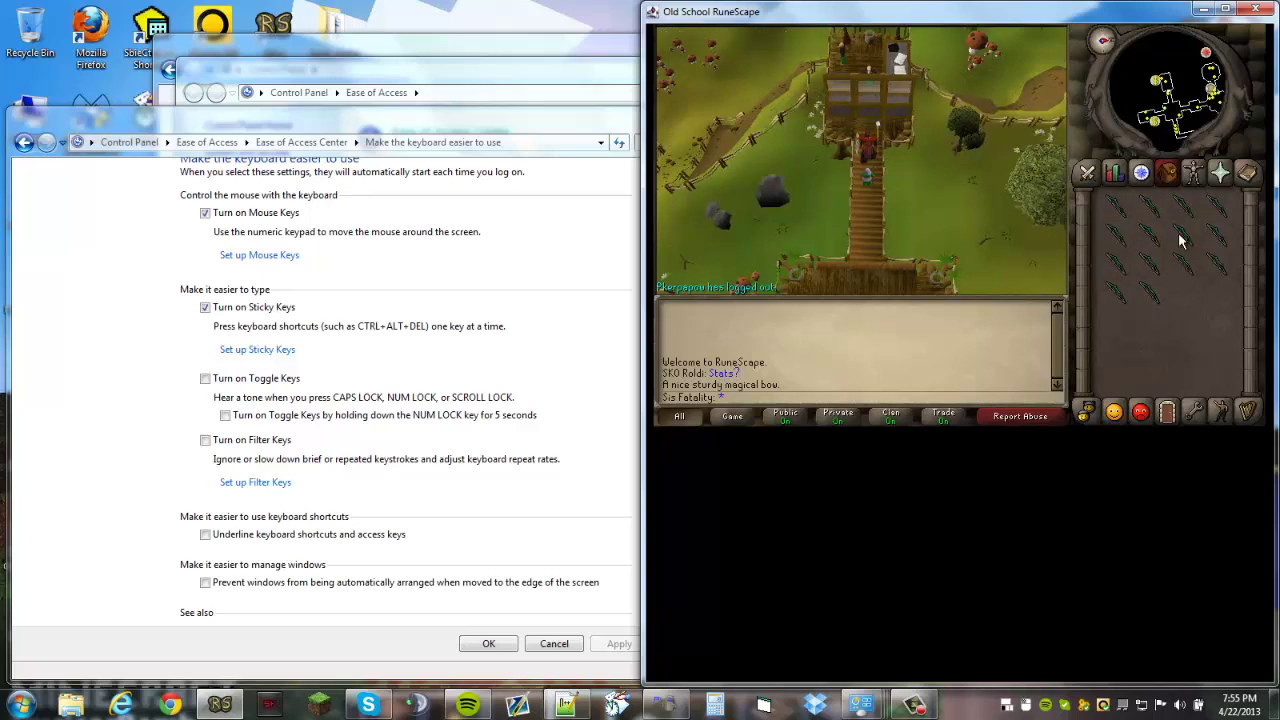
{"action": "right_click", "coordinate": [1127, 196]}
{"action": "right_click", "coordinate": [1122, 243]}
{"action": "right_click", "coordinate": [1116, 226]}
Check the mouse button setting in the game's options and return to the inventory.
{"action": "left_click", "coordinate": [1193, 411]}
{"action": "right_click", "coordinate": [1110, 340]}
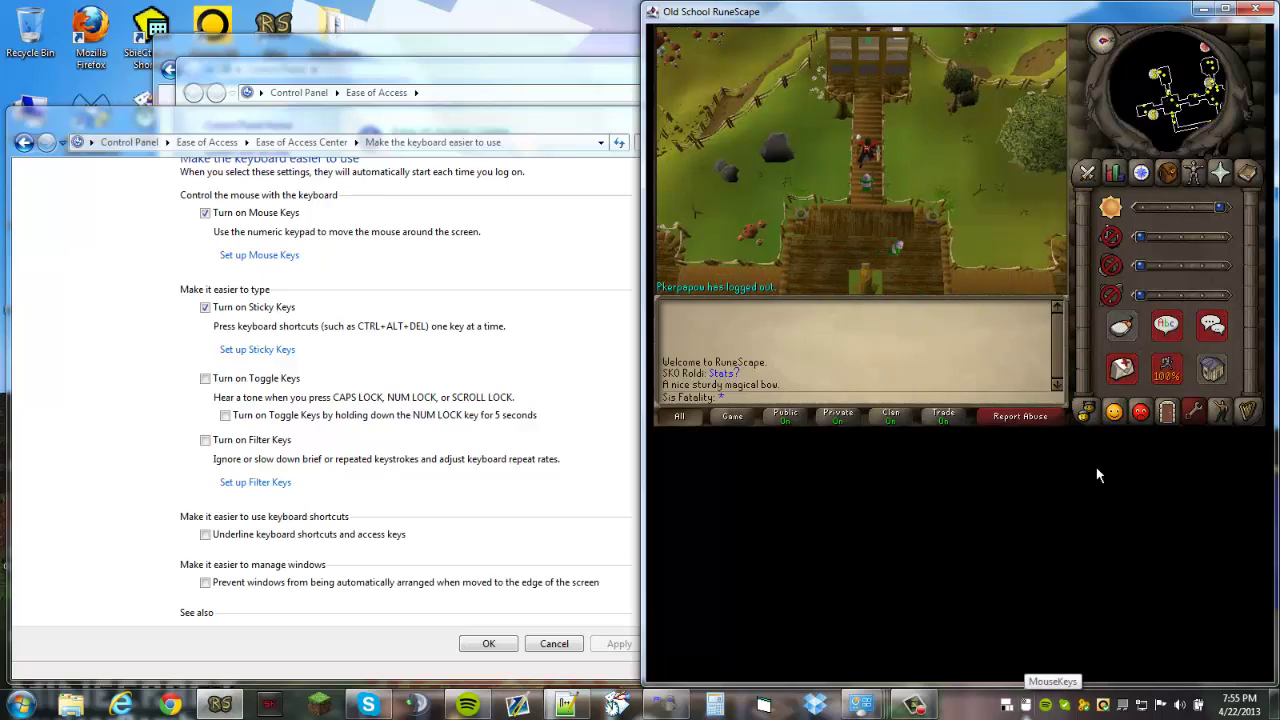
{"action": "left_click", "coordinate": [1162, 175]}
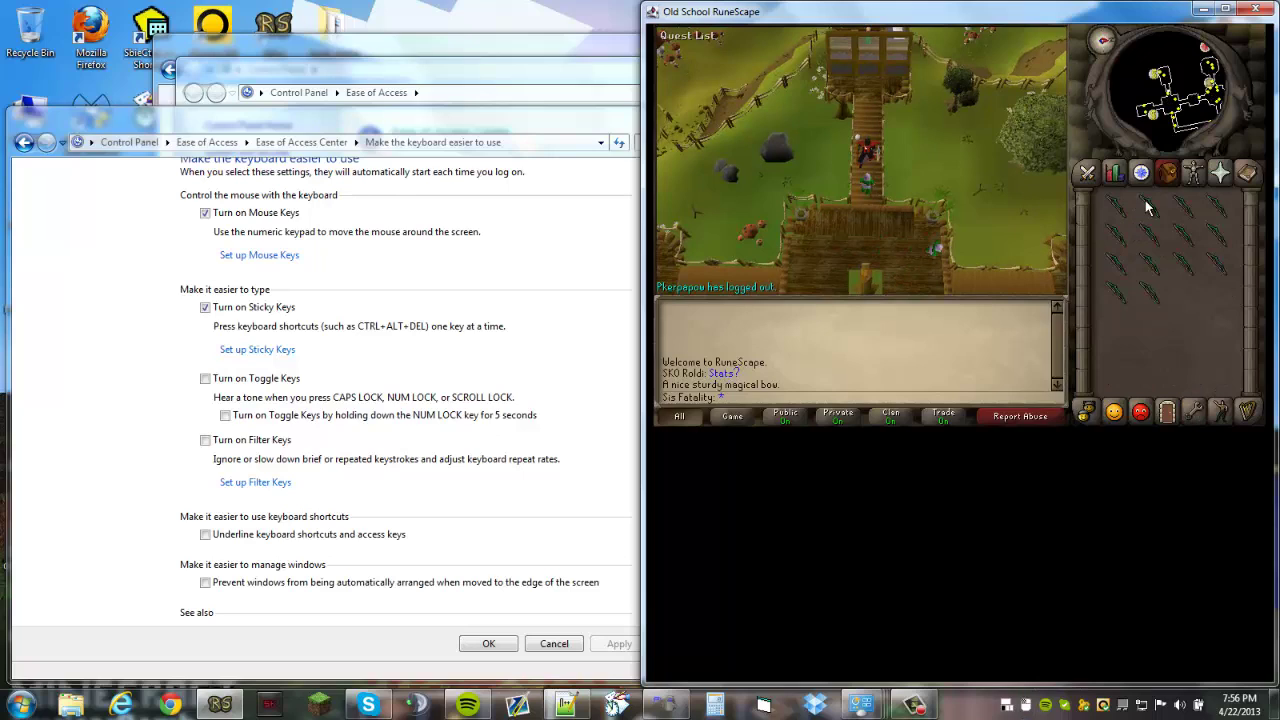
Bring up the first Magic longbow's item options and cancel them.
{"action": "right_click", "coordinate": [1112, 214]}
{"action": "right_click", "coordinate": [1109, 206]}
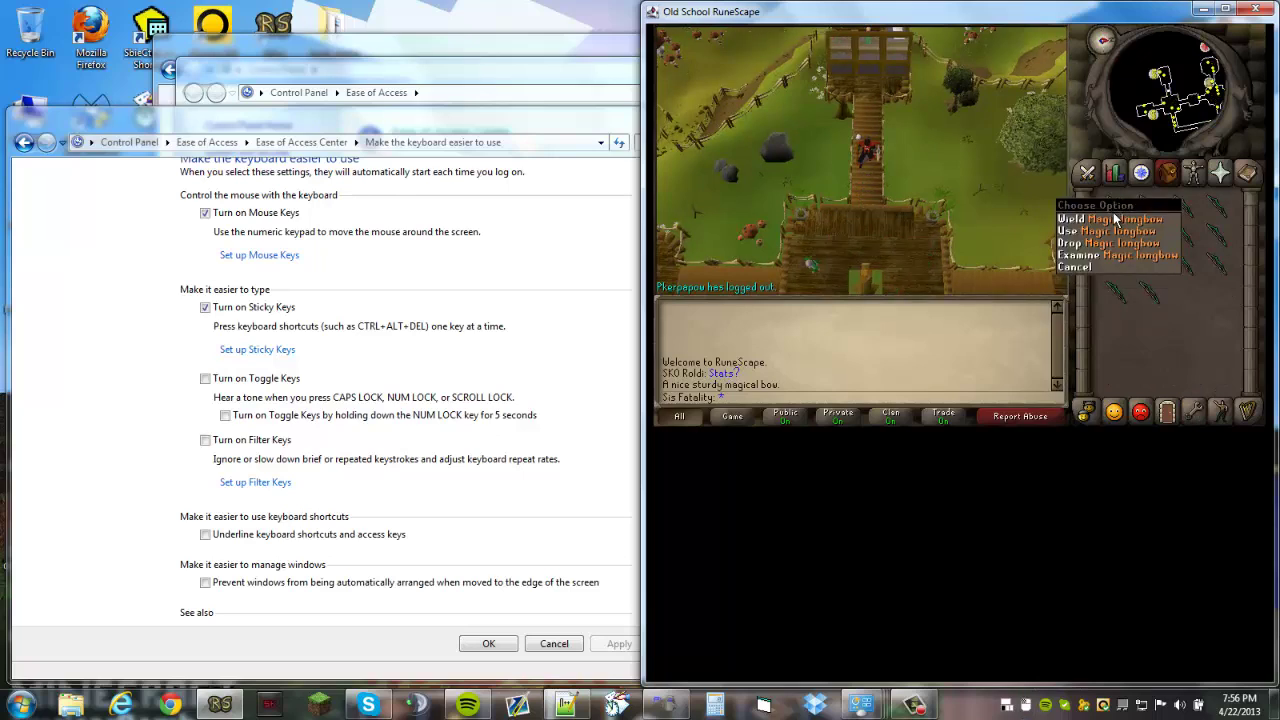
{"action": "left_click", "coordinate": [1114, 265]}
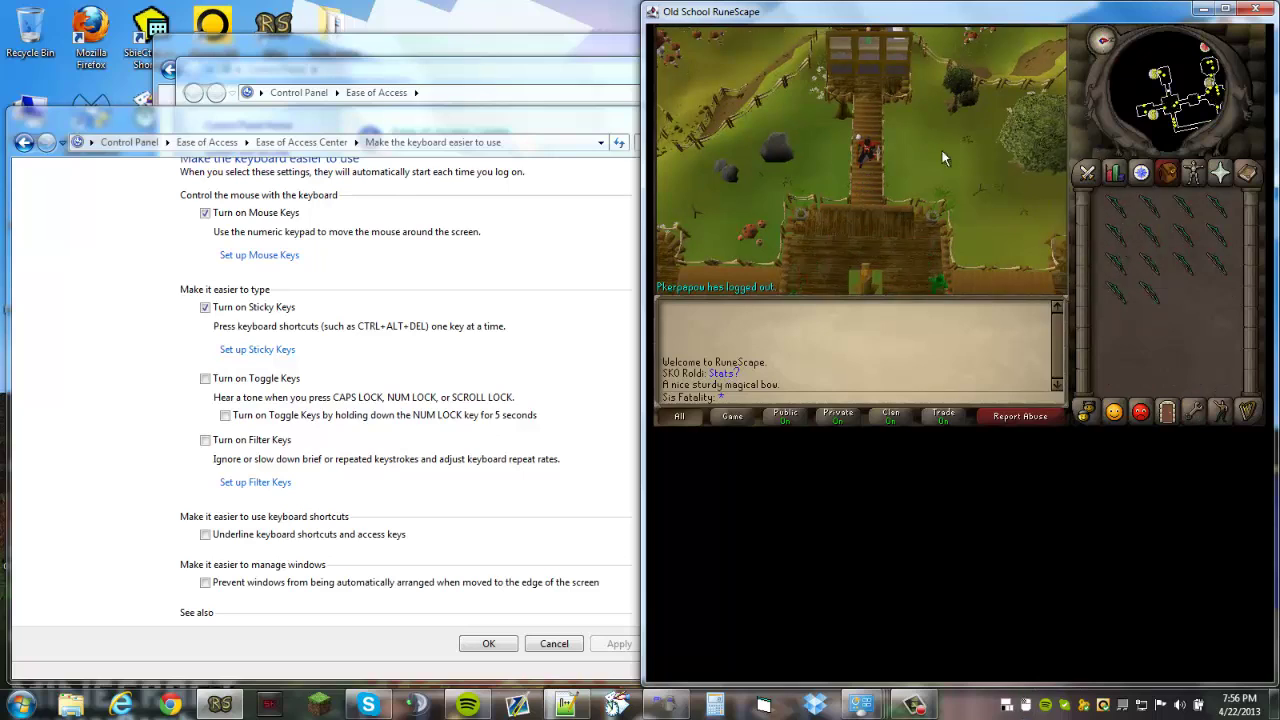
Walk the character back and forth along the wooden bridge using the Walk here option on its tiles.
{"action": "right_click", "coordinate": [868, 42]}
{"action": "right_click", "coordinate": [868, 42]}
{"action": "right_click", "coordinate": [871, 55]}
{"action": "right_click", "coordinate": [871, 50]}
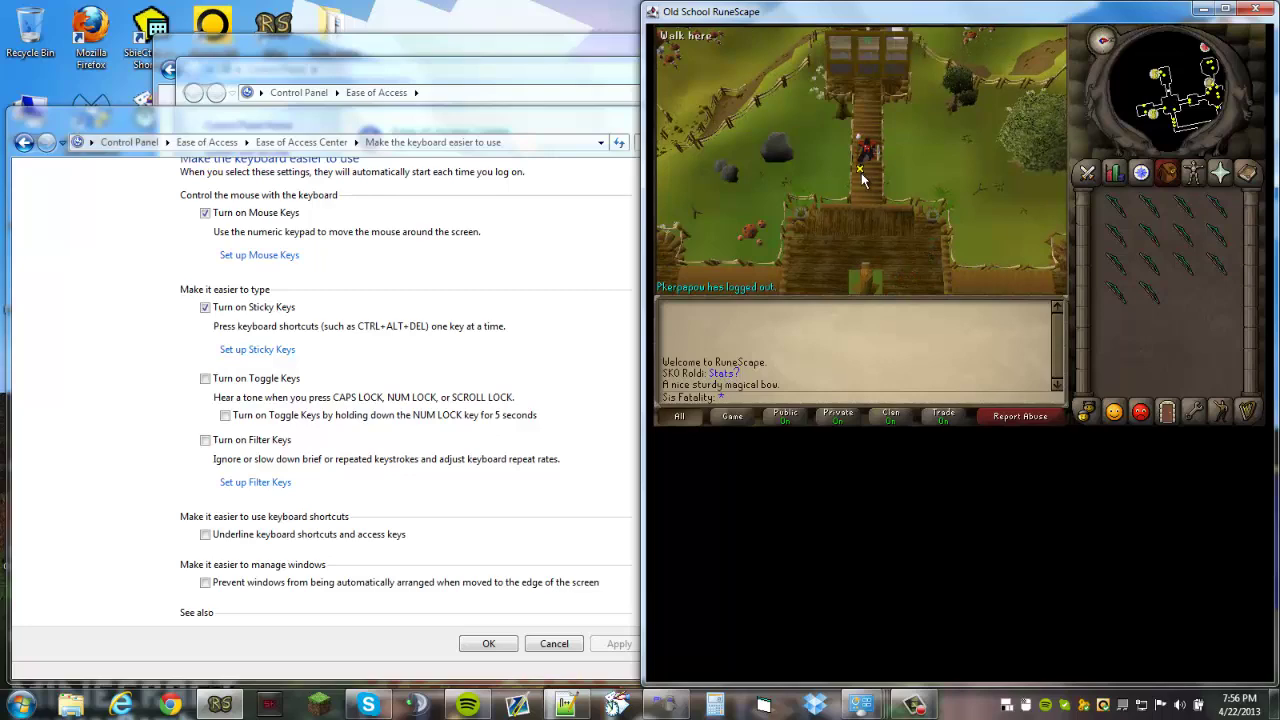
{"action": "left_click", "coordinate": [869, 140]}
{"action": "right_click", "coordinate": [869, 180]}
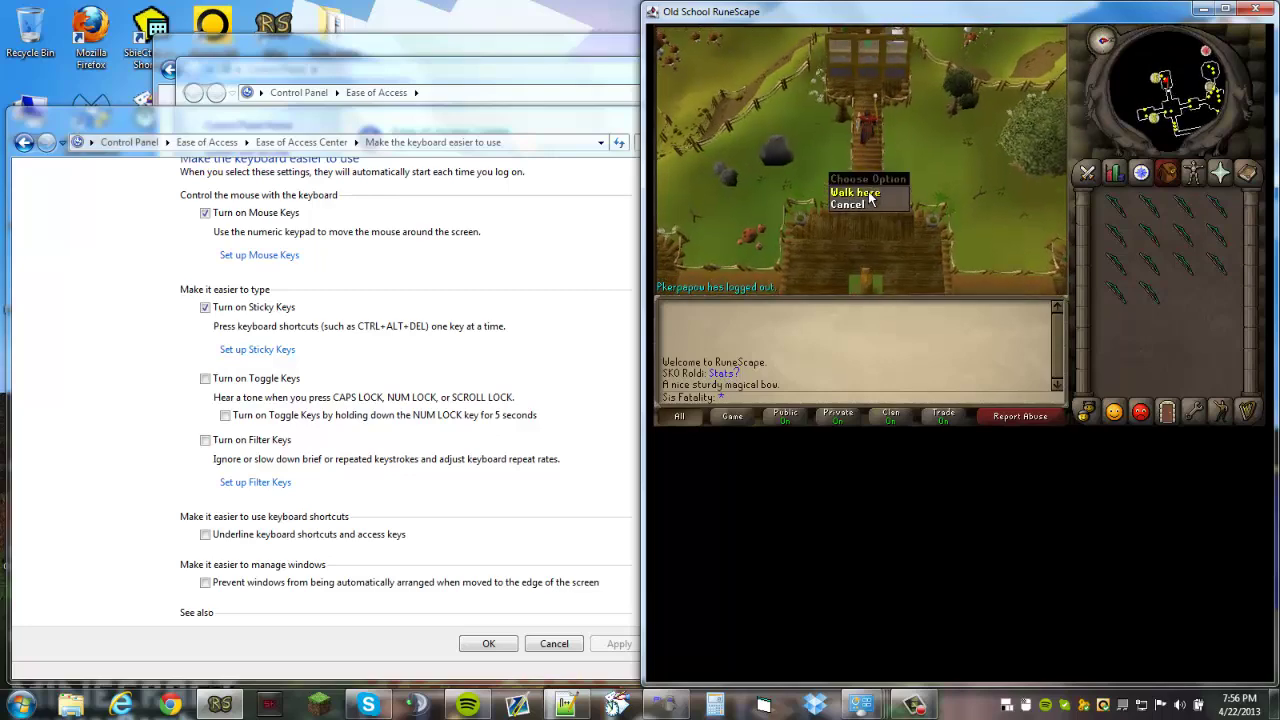
{"action": "left_click", "coordinate": [856, 192]}
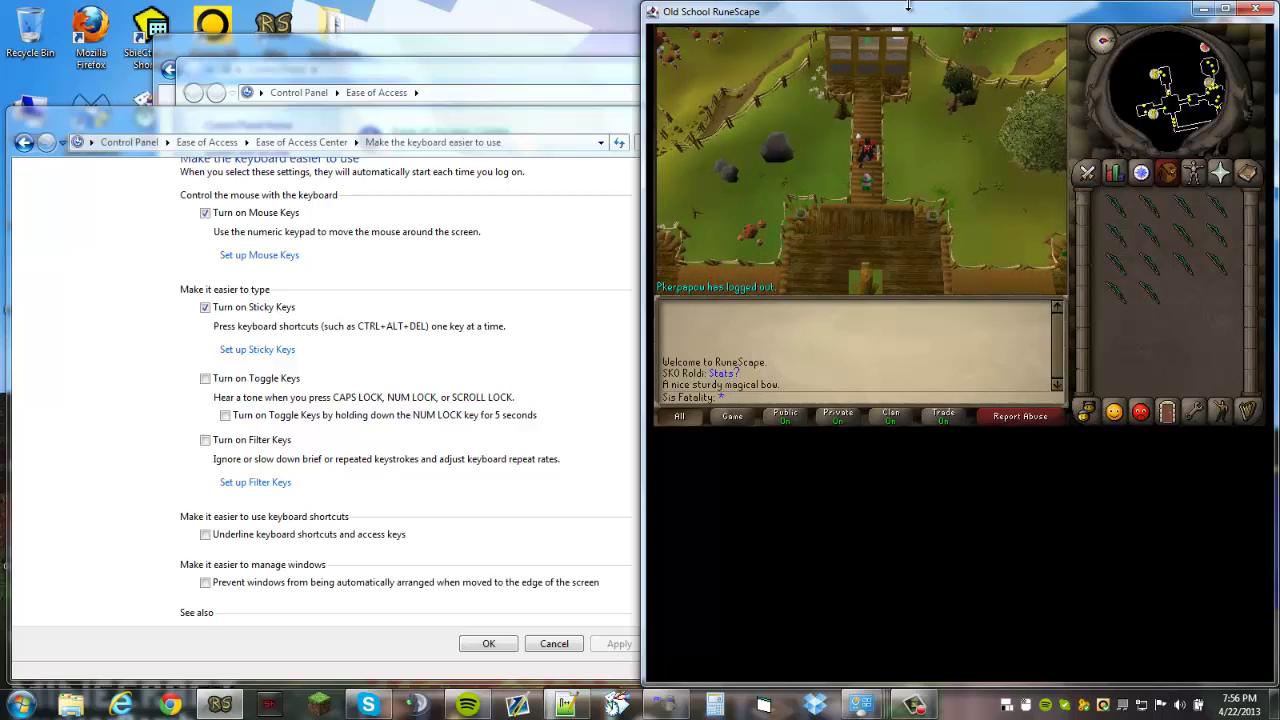
{"action": "right_click", "coordinate": [872, 36]}
{"action": "left_click", "coordinate": [855, 62]}
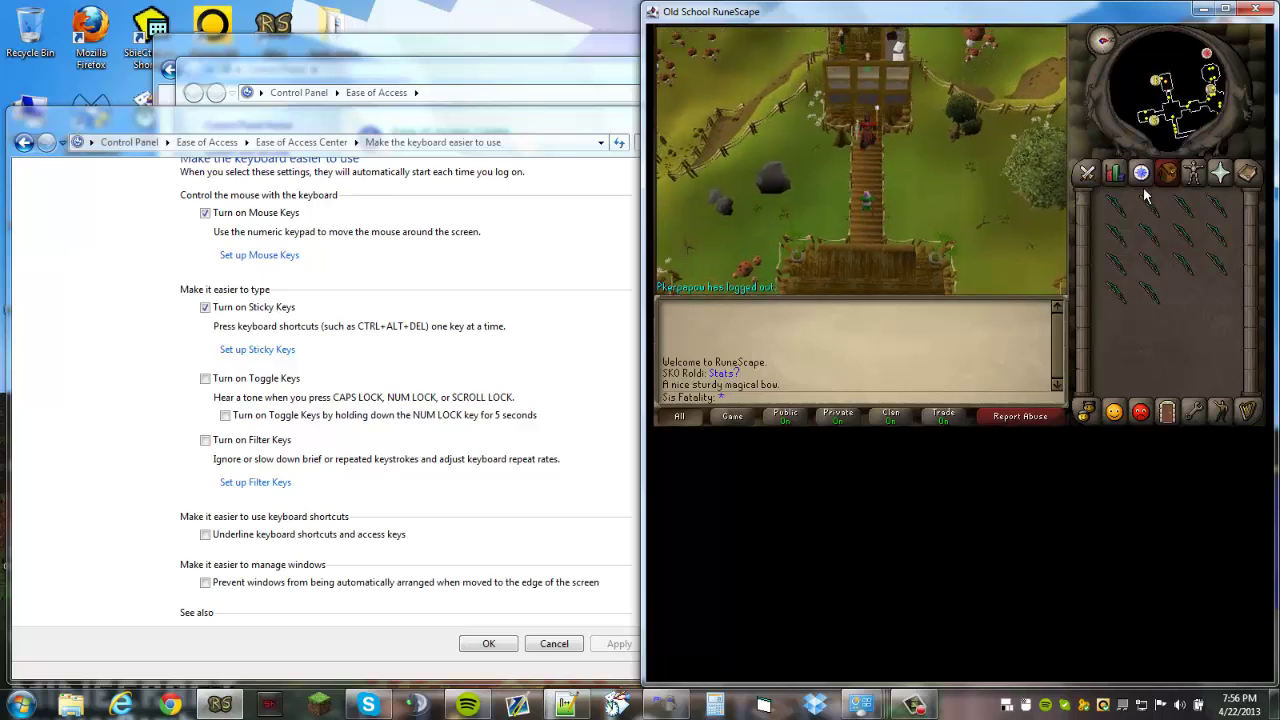
Call up a Magic longbow's options and view the game's settings before returning to the inventory.
{"action": "right_click", "coordinate": [1108, 235]}
{"action": "left_click", "coordinate": [1193, 410]}
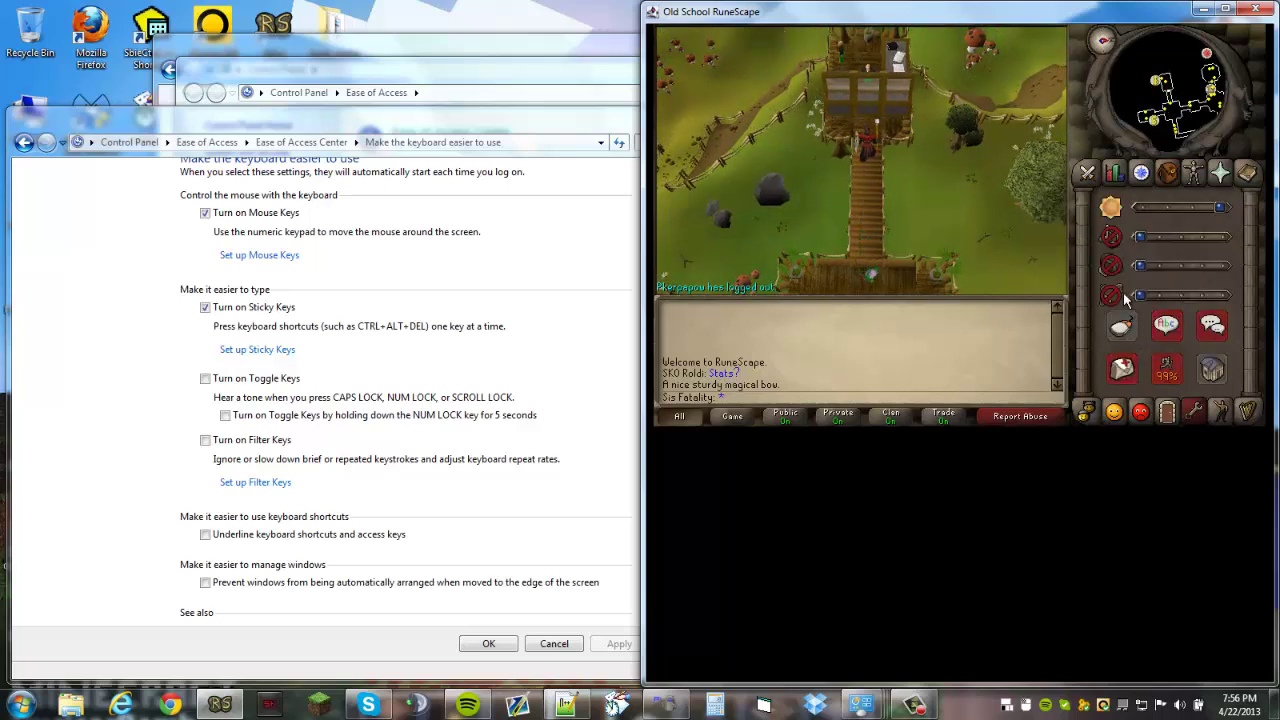
{"action": "left_click", "coordinate": [1168, 173]}
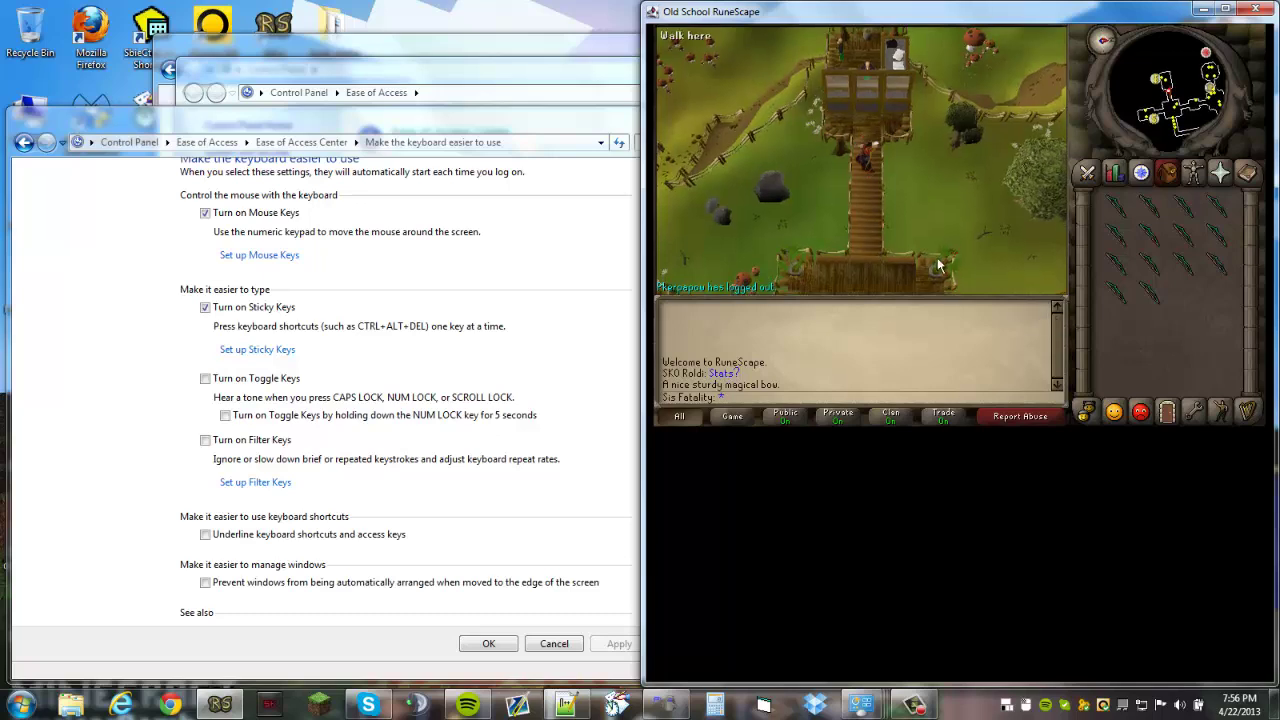
Bring up the Toggle number of Mouse Buttons option in the game's settings and return to the inventory.
{"action": "left_click", "coordinate": [1193, 411]}
{"action": "right_click", "coordinate": [1116, 341]}
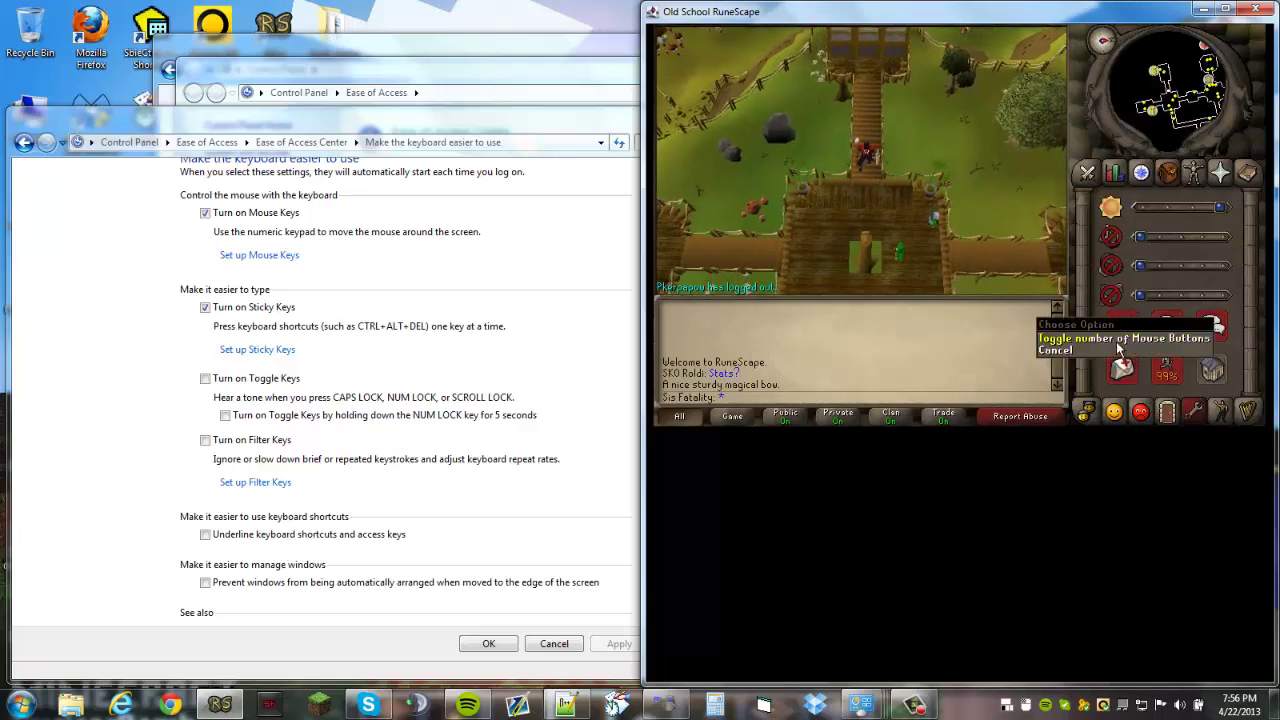
{"action": "left_click", "coordinate": [1168, 173]}
{"action": "right_click", "coordinate": [801, 187]}
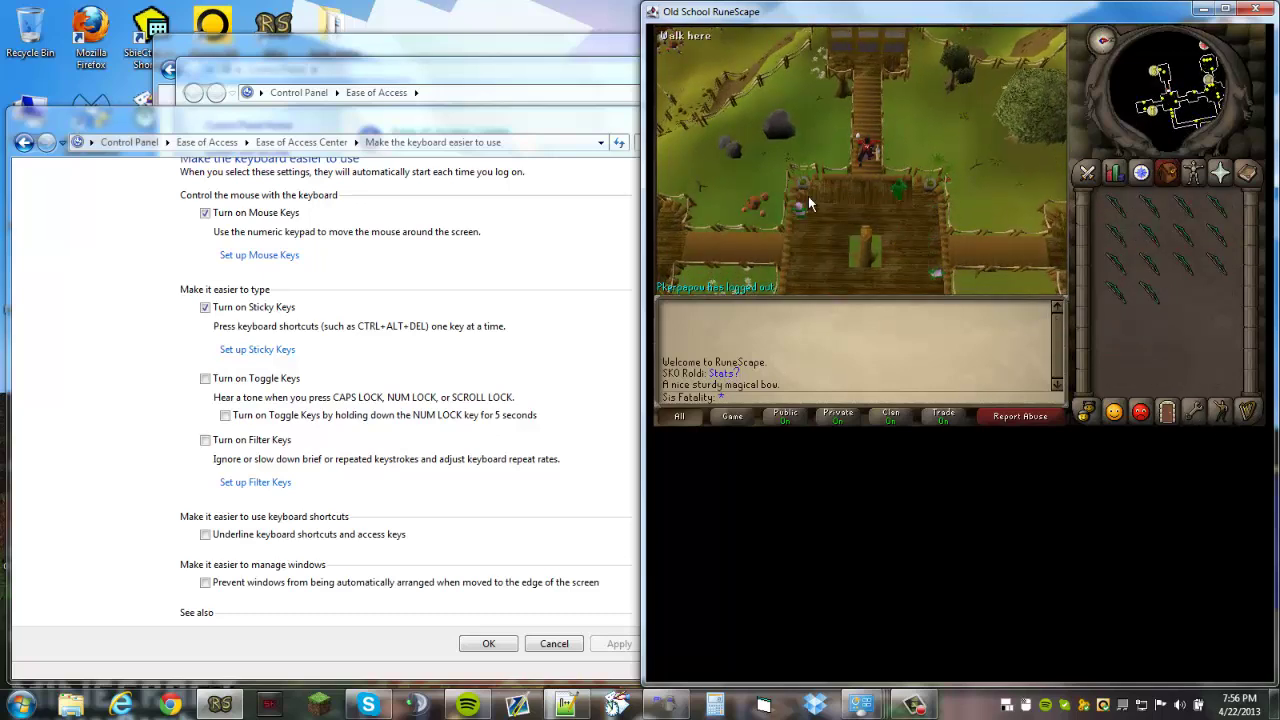
Walk the character short distances up and down the narrow wooden walkway beside the platform.
{"action": "right_click", "coordinate": [802, 190]}
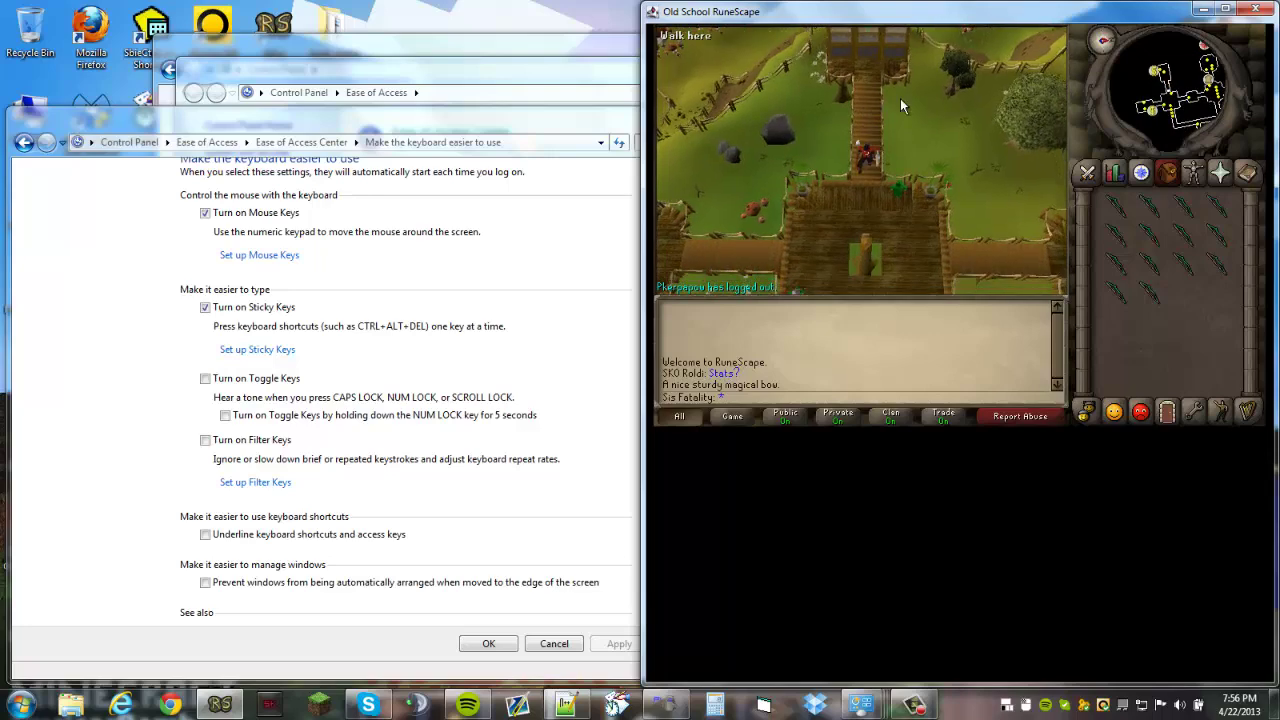
{"action": "left_click", "coordinate": [866, 86]}
{"action": "right_click", "coordinate": [850, 180]}
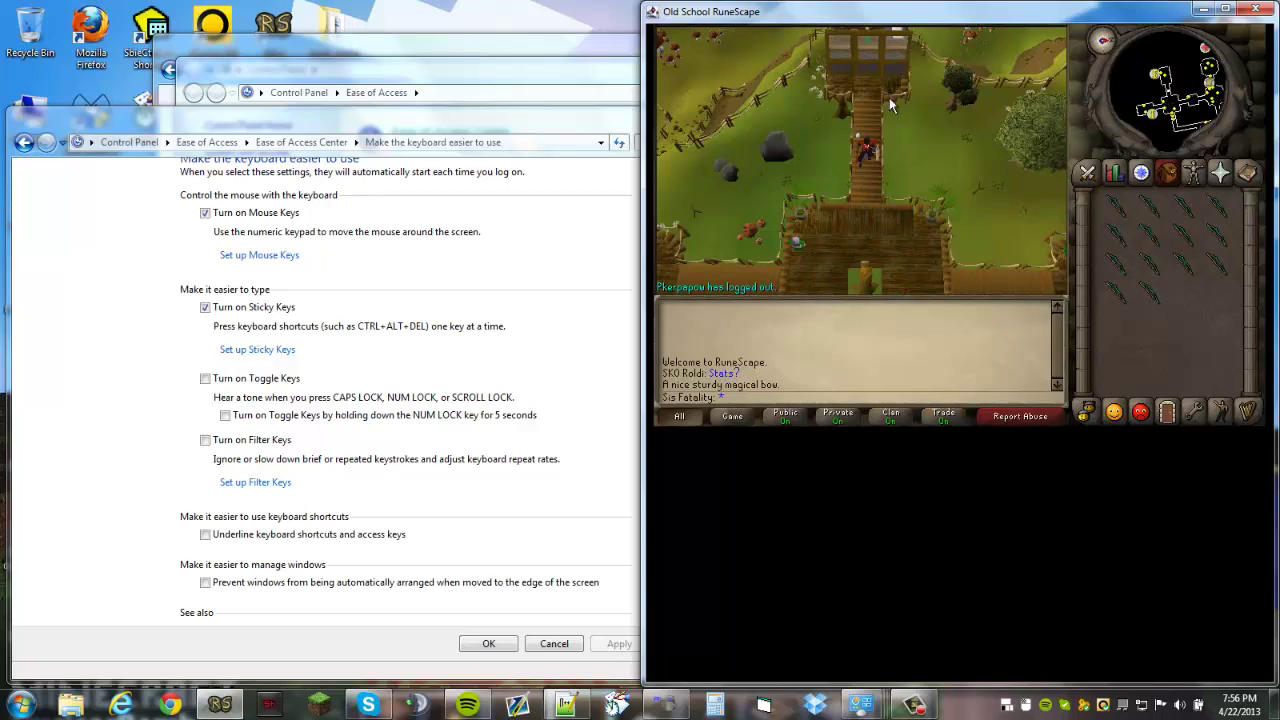
{"action": "right_click", "coordinate": [832, 283]}
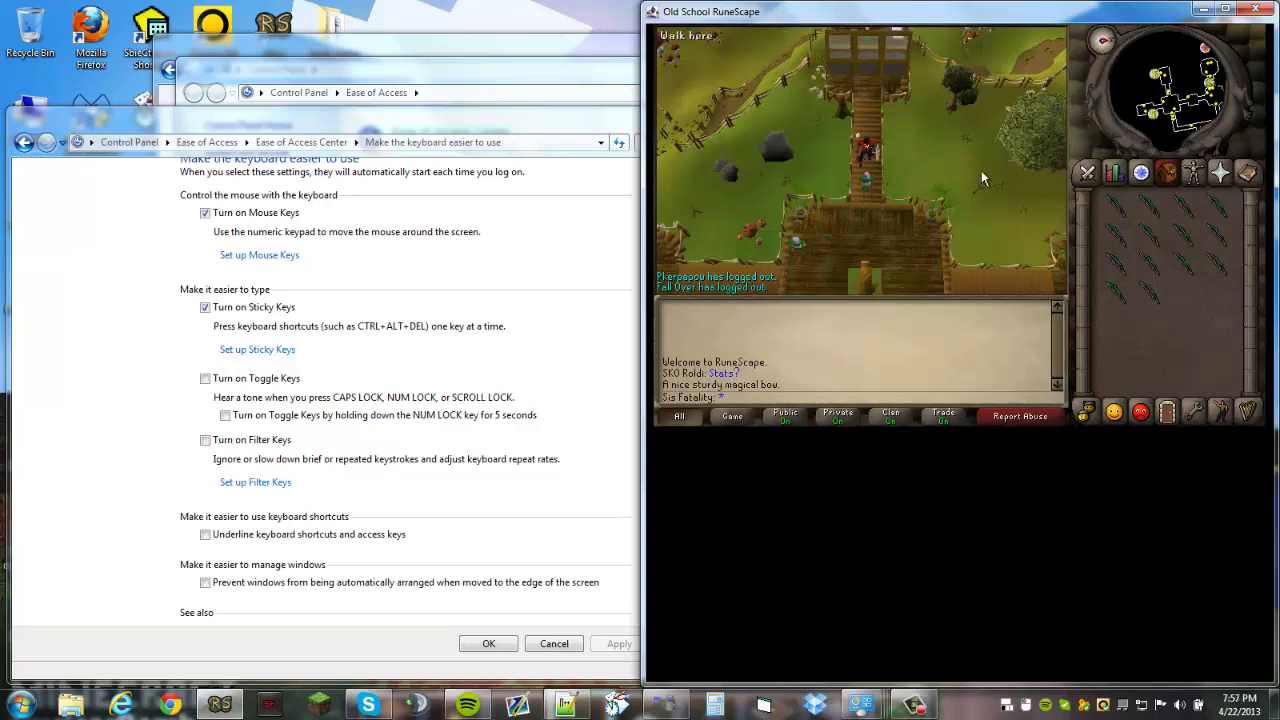
{"action": "right_click", "coordinate": [870, 176]}
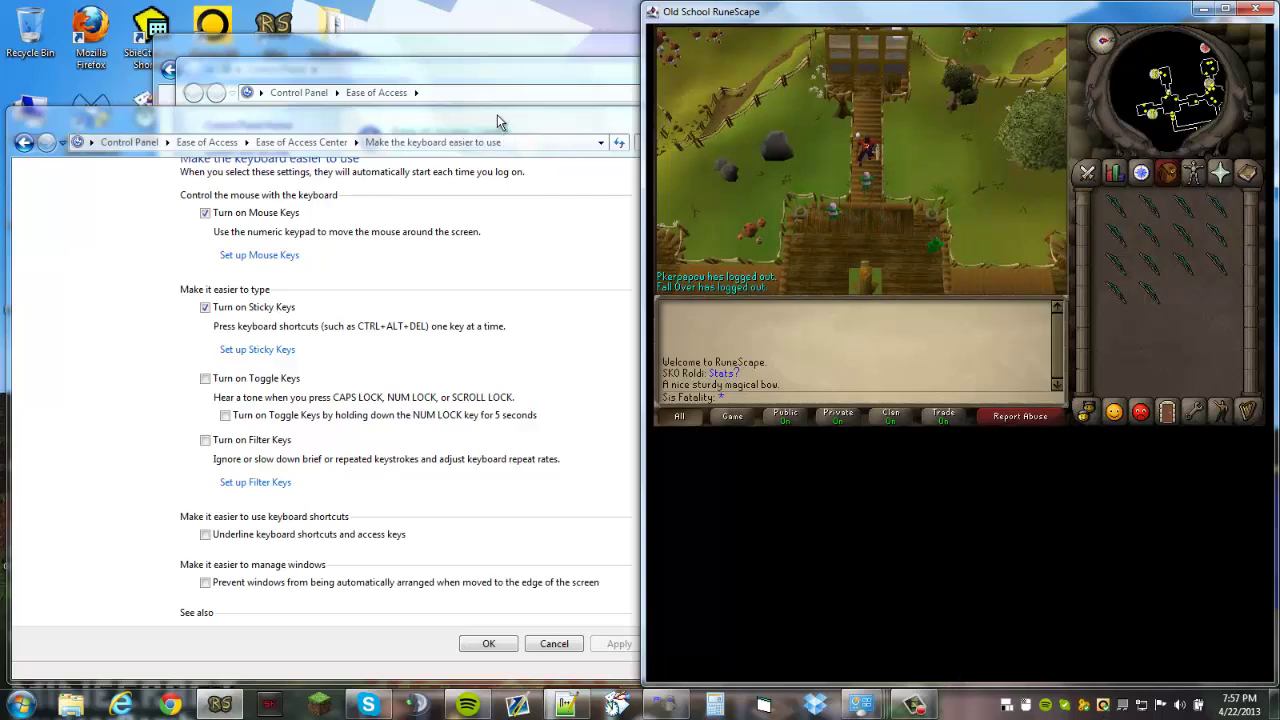
{"action": "right_click", "coordinate": [785, 95]}
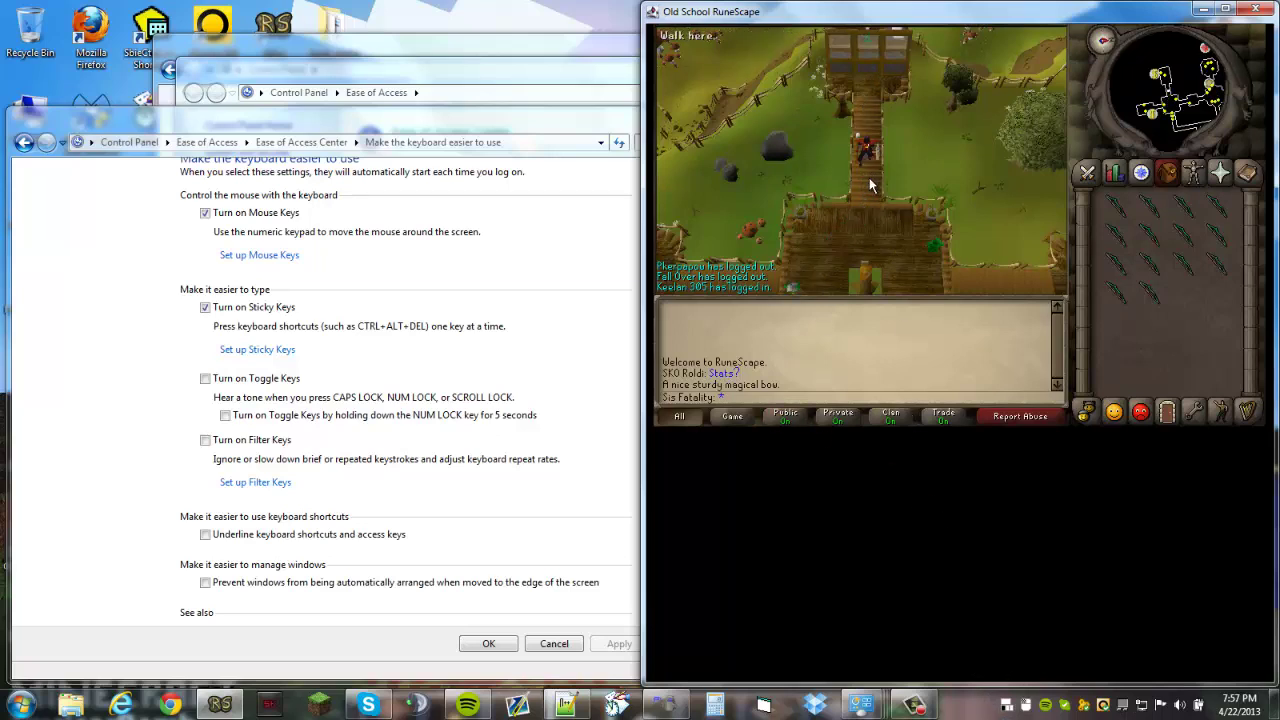
{"action": "left_click", "coordinate": [912, 705]}
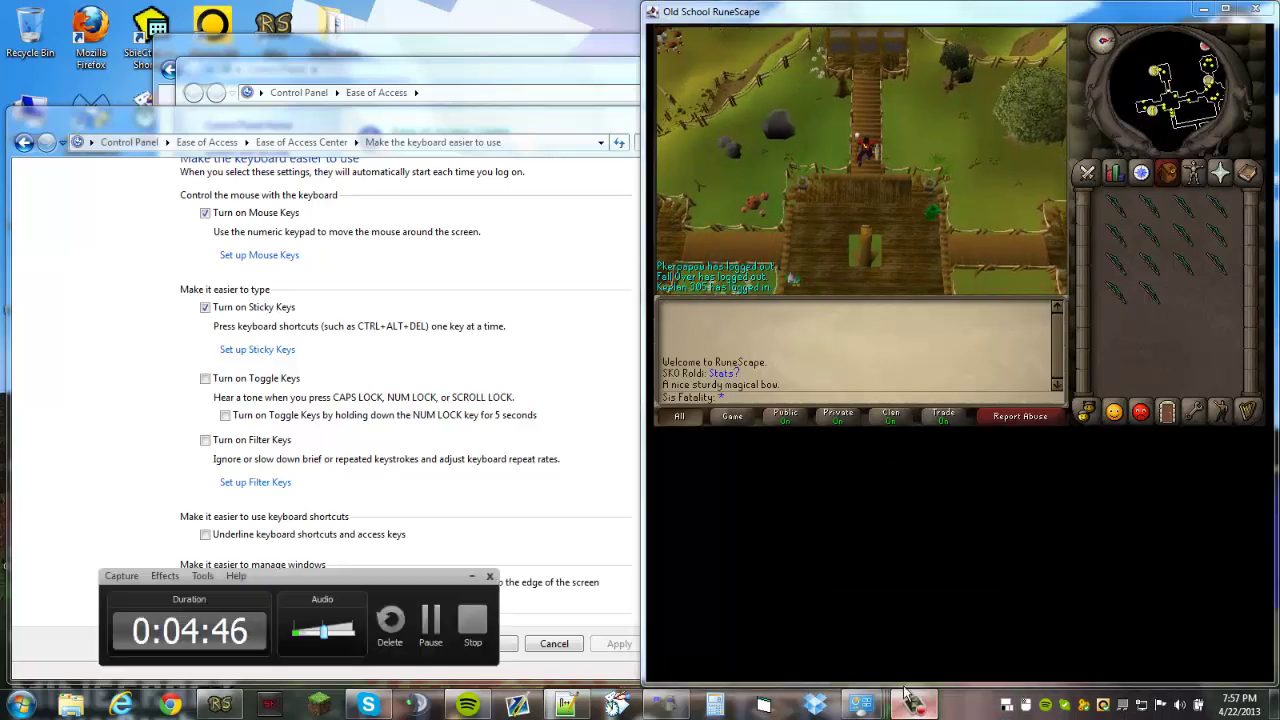